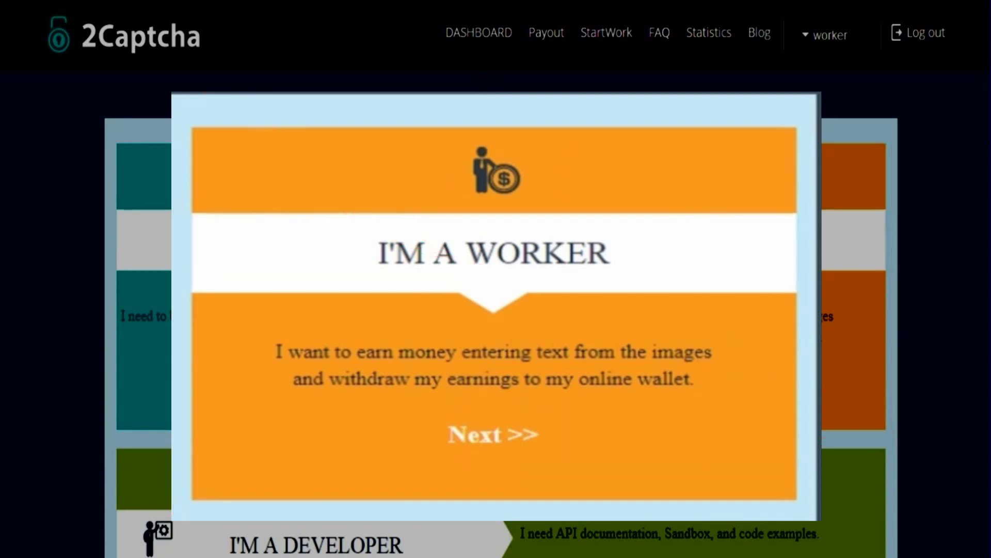
Reach the worker dashboard with its 0 $ balance and $0.24 per 1000 image captchas rate
{"action": "left_click_drag", "start_coordinate": [347, 230], "coordinate": [518, 305]}
{"action": "left_click_drag", "start_coordinate": [608, 301], "coordinate": [648, 284]}
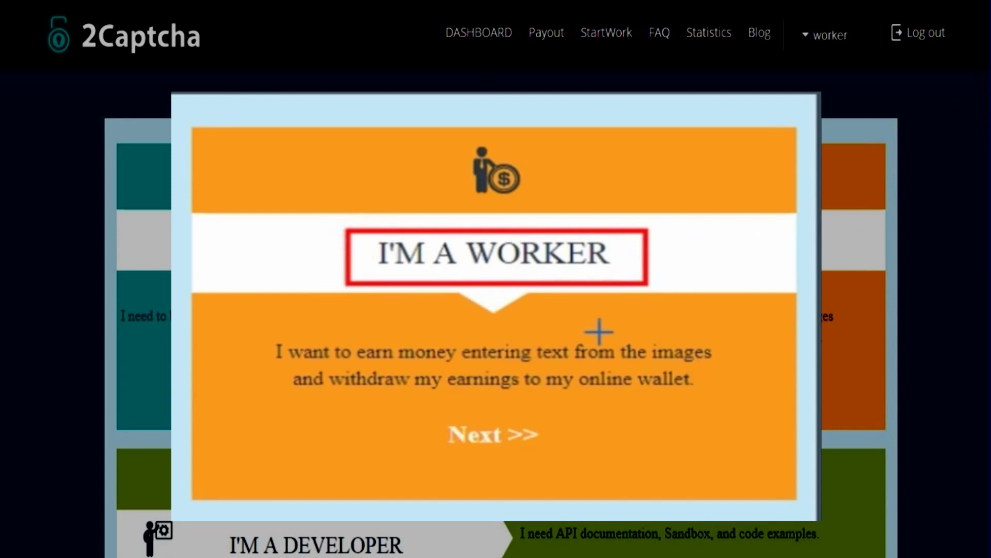
{"action": "mouse_move", "coordinate": [256, 319]}
{"action": "left_mouse_down"}
{"action": "mouse_move", "coordinate": [646, 404]}
{"action": "mouse_move", "coordinate": [725, 406]}
{"action": "left_mouse_up"}
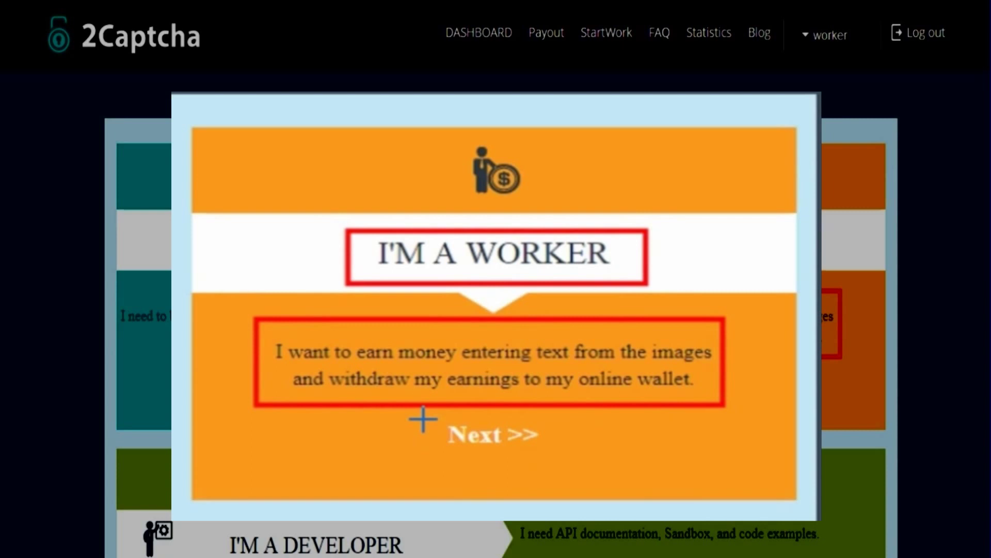
{"action": "mouse_move", "coordinate": [423, 419]}
{"action": "left_mouse_down"}
{"action": "mouse_move", "coordinate": [491, 454]}
{"action": "mouse_move", "coordinate": [580, 463]}
{"action": "left_mouse_up"}
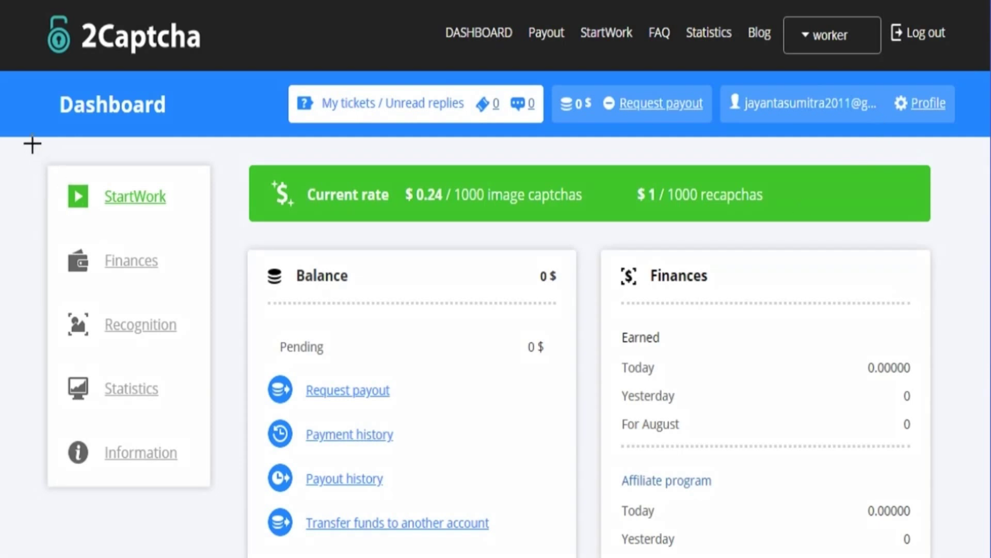
{"action": "left_click_drag", "start_coordinate": [32, 144], "coordinate": [948, 553]}
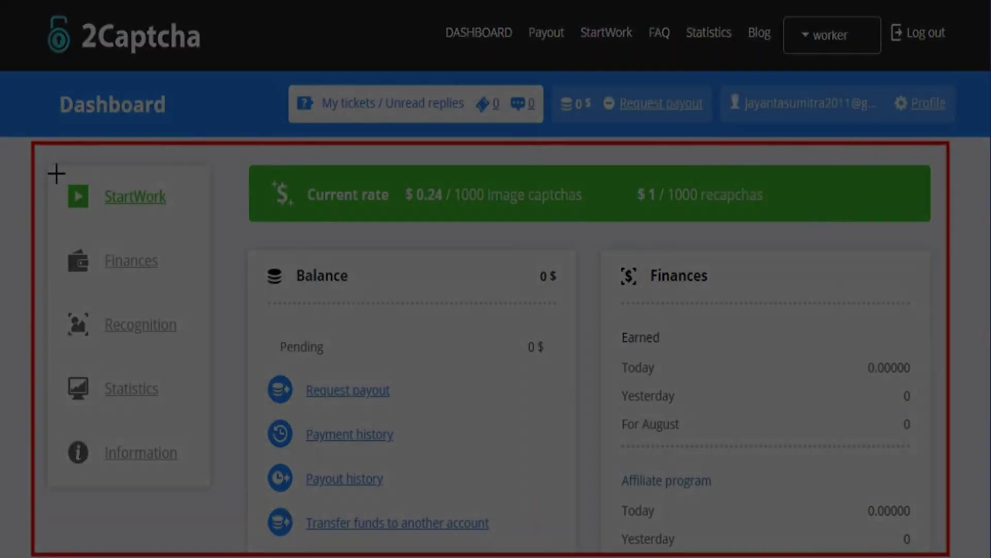
{"action": "left_click_drag", "start_coordinate": [56, 174], "coordinate": [198, 233]}
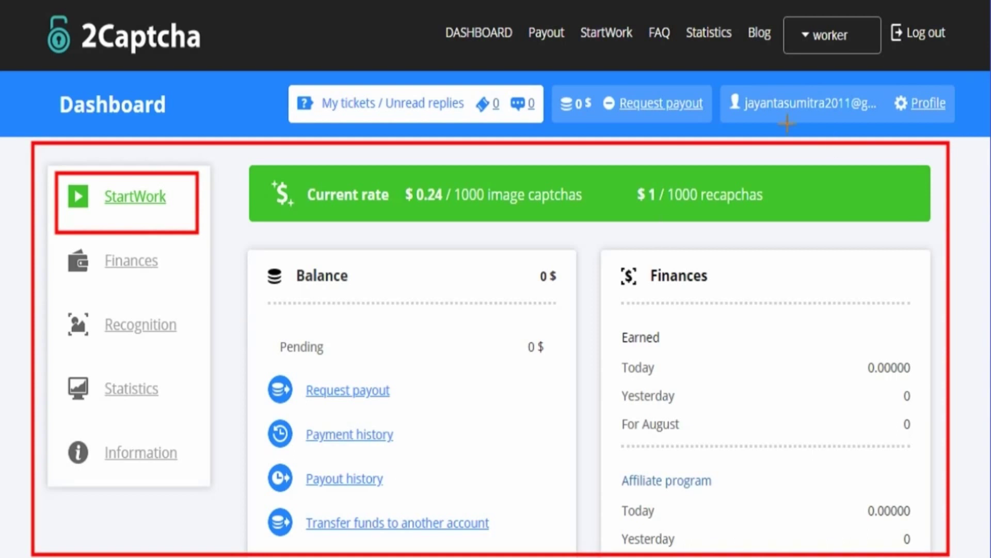
{"action": "mouse_move", "coordinate": [548, 81]}
{"action": "left_mouse_down"}
{"action": "mouse_move", "coordinate": [607, 126]}
{"action": "mouse_move", "coordinate": [714, 125]}
{"action": "left_mouse_up"}
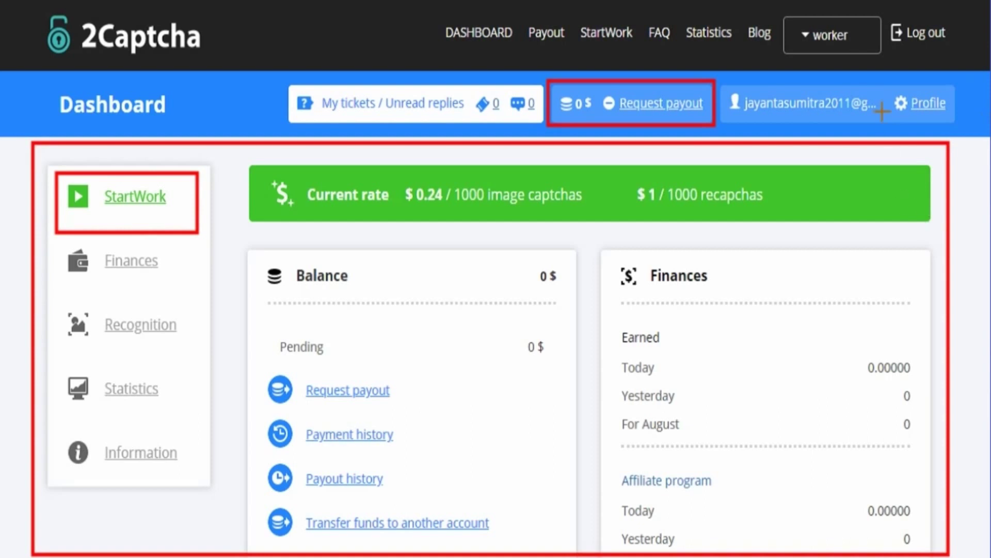
{"action": "left_click_drag", "start_coordinate": [887, 87], "coordinate": [957, 130]}
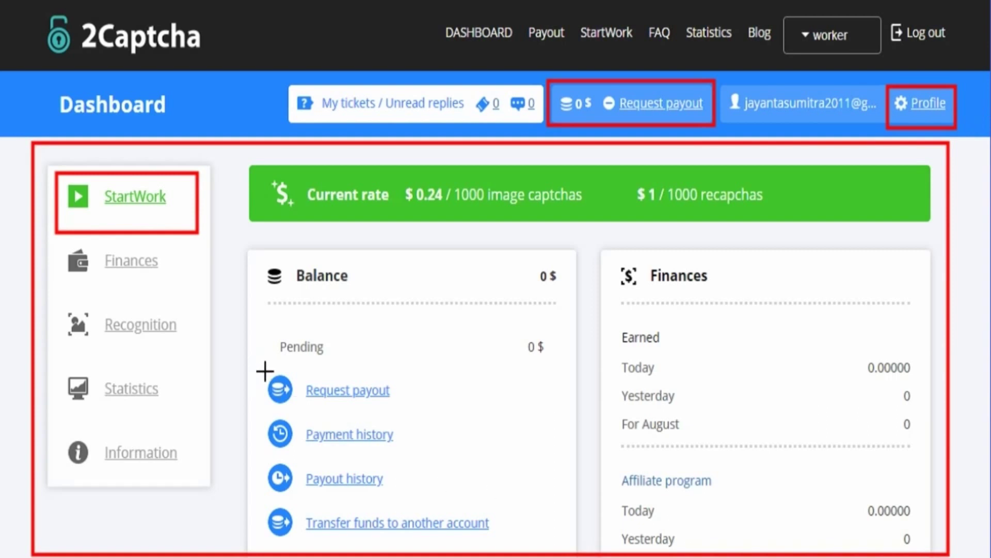
{"action": "mouse_move", "coordinate": [264, 372]}
{"action": "left_mouse_down"}
{"action": "mouse_move", "coordinate": [261, 443]}
{"action": "mouse_move", "coordinate": [472, 542]}
{"action": "mouse_move", "coordinate": [503, 546]}
{"action": "left_mouse_up"}
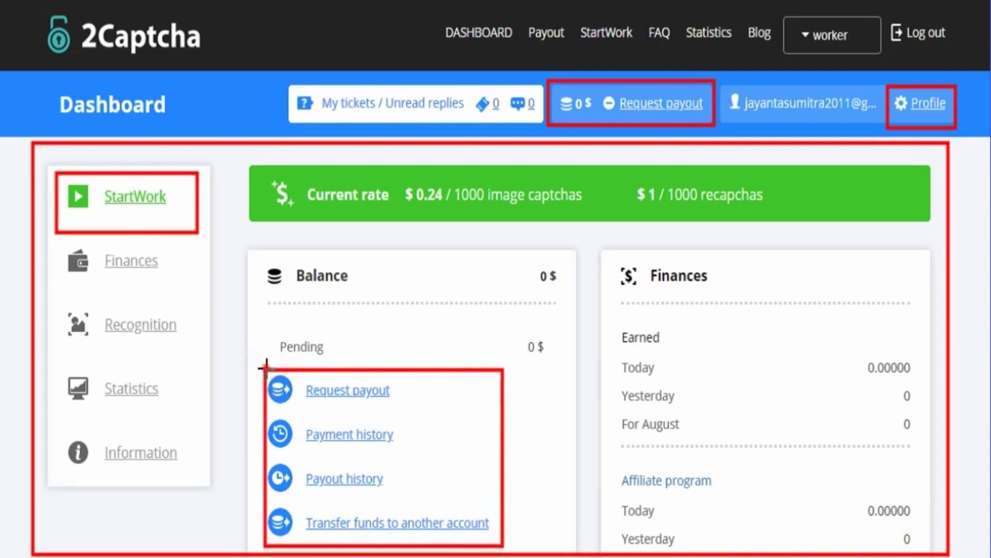
{"action": "mouse_move", "coordinate": [265, 369]}
{"action": "left_mouse_down"}
{"action": "mouse_move", "coordinate": [326, 408]}
{"action": "mouse_move", "coordinate": [396, 409]}
{"action": "left_mouse_up"}
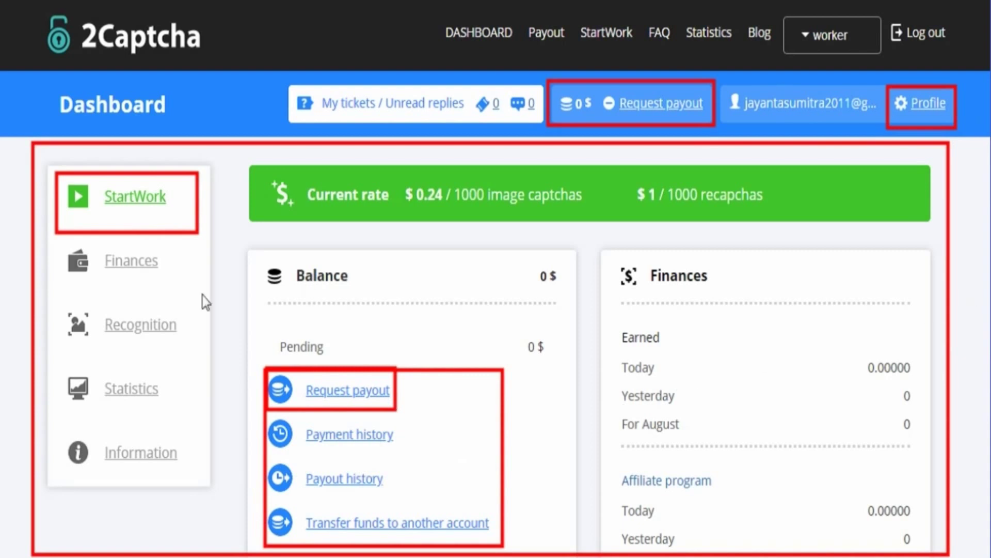
{"action": "left_click", "coordinate": [137, 201]}
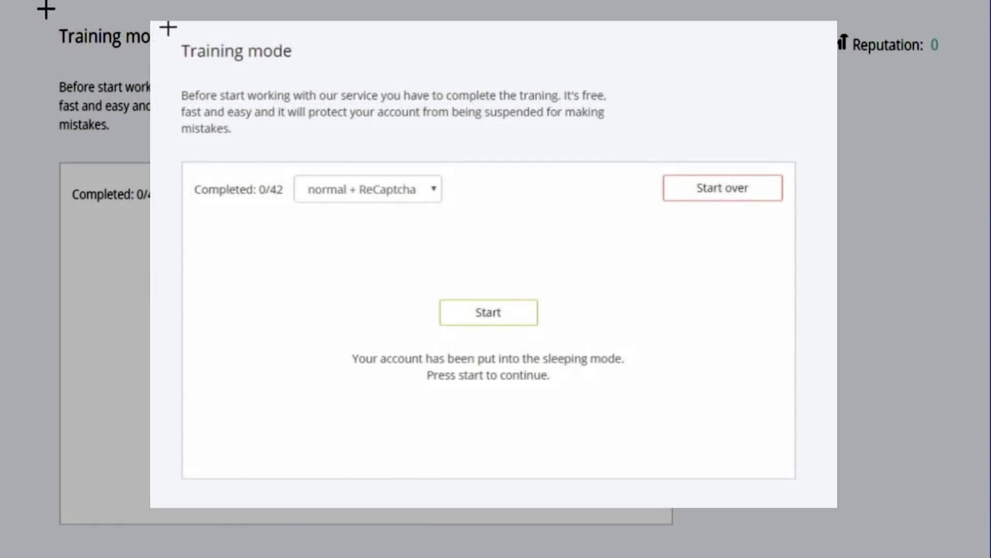
In Training mode, try the 'only normal' captcha set, then switch back to 'normal + ReCaptcha'
{"action": "left_click_drag", "start_coordinate": [167, 28], "coordinate": [623, 140]}
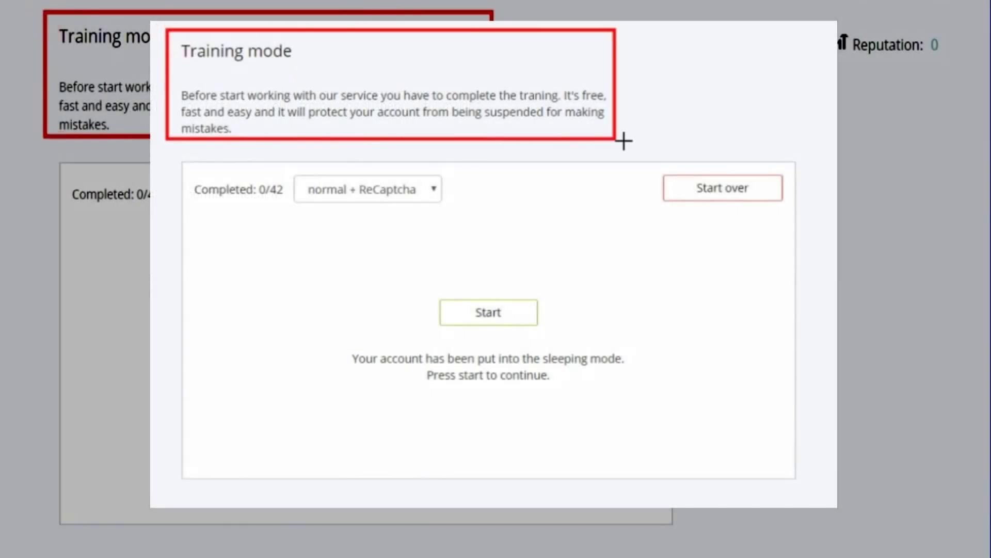
{"action": "mouse_move", "coordinate": [169, 152]}
{"action": "left_mouse_down"}
{"action": "mouse_move", "coordinate": [189, 338]}
{"action": "mouse_move", "coordinate": [568, 469]}
{"action": "mouse_move", "coordinate": [810, 487]}
{"action": "left_mouse_up"}
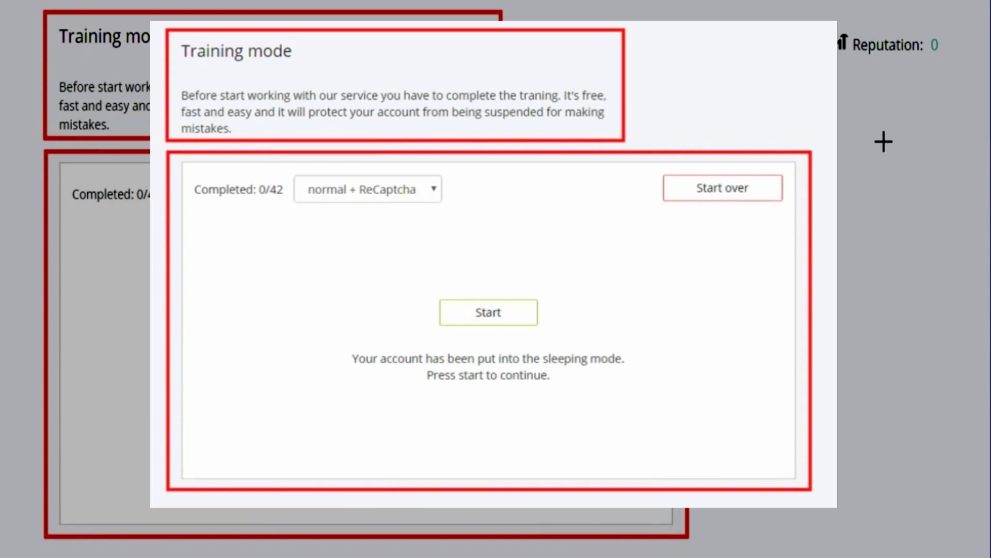
{"action": "left_click", "coordinate": [321, 280]}
{"action": "left_click_drag", "start_coordinate": [347, 403], "coordinate": [653, 455]}
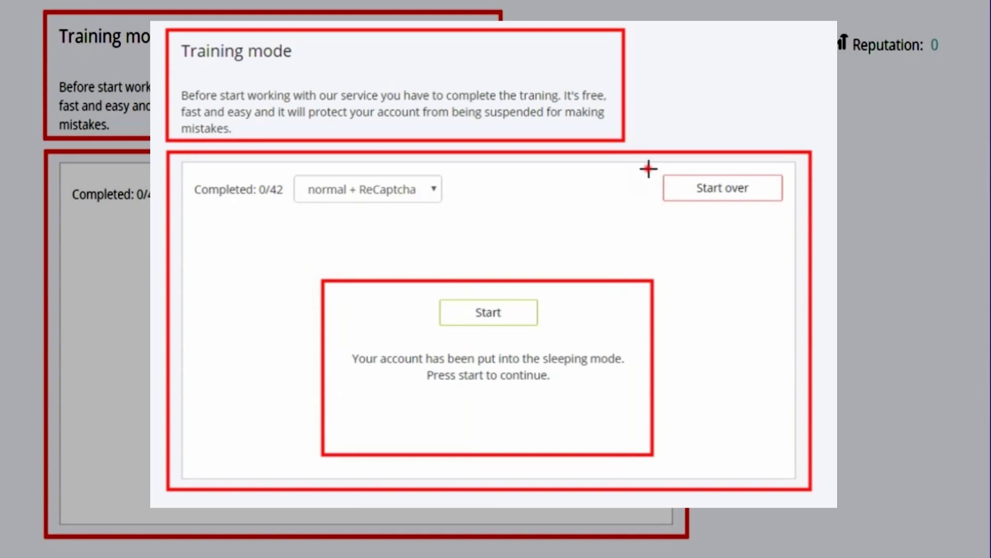
{"action": "mouse_move", "coordinate": [648, 169]}
{"action": "left_mouse_down"}
{"action": "mouse_move", "coordinate": [810, 235]}
{"action": "mouse_move", "coordinate": [790, 228]}
{"action": "left_mouse_up"}
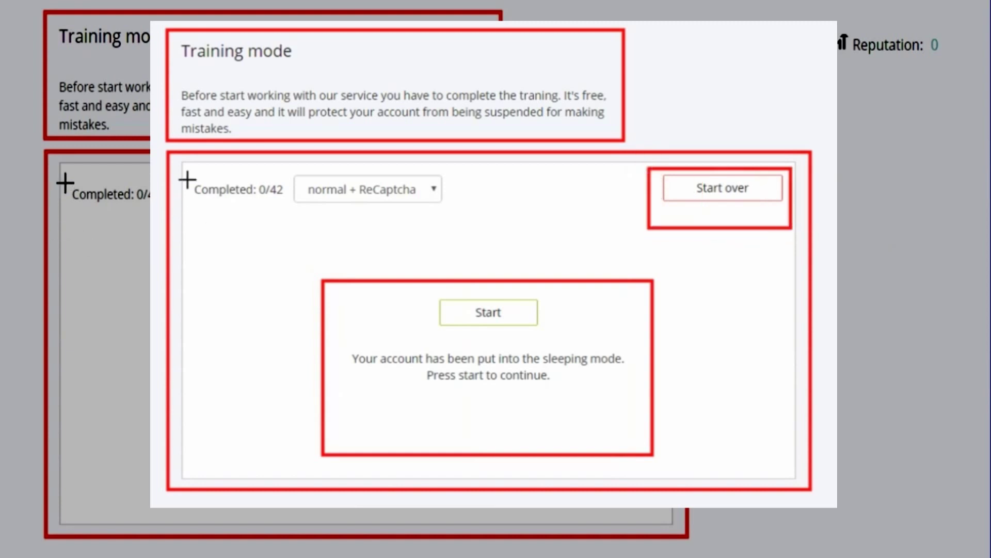
{"action": "left_click_drag", "start_coordinate": [190, 167], "coordinate": [461, 225]}
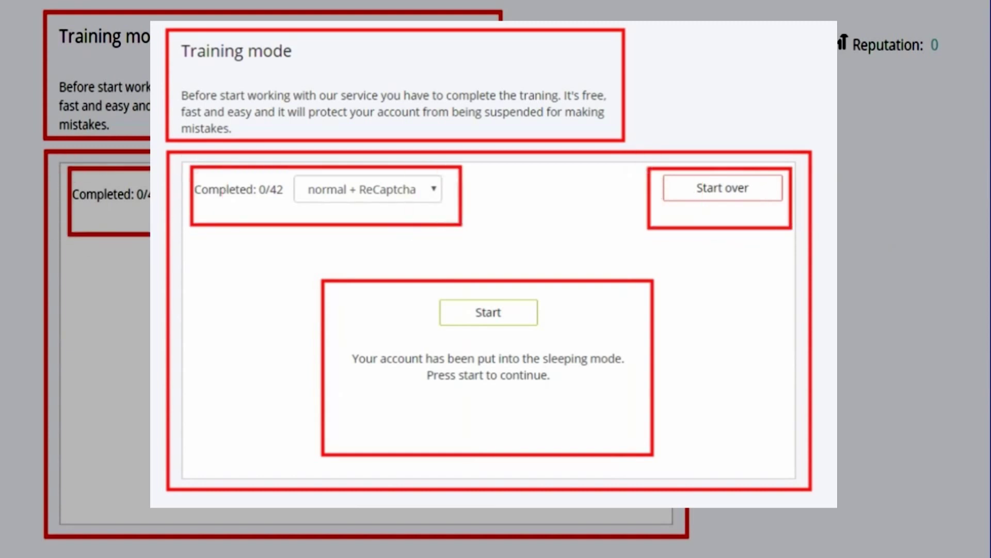
{"action": "left_click", "coordinate": [431, 196]}
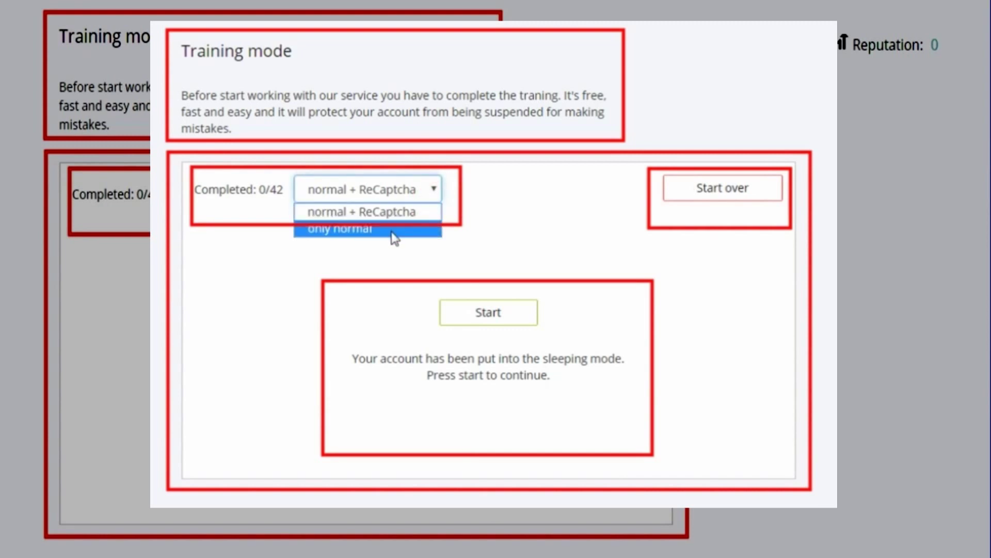
{"action": "left_click", "coordinate": [392, 232]}
{"action": "left_click", "coordinate": [435, 190]}
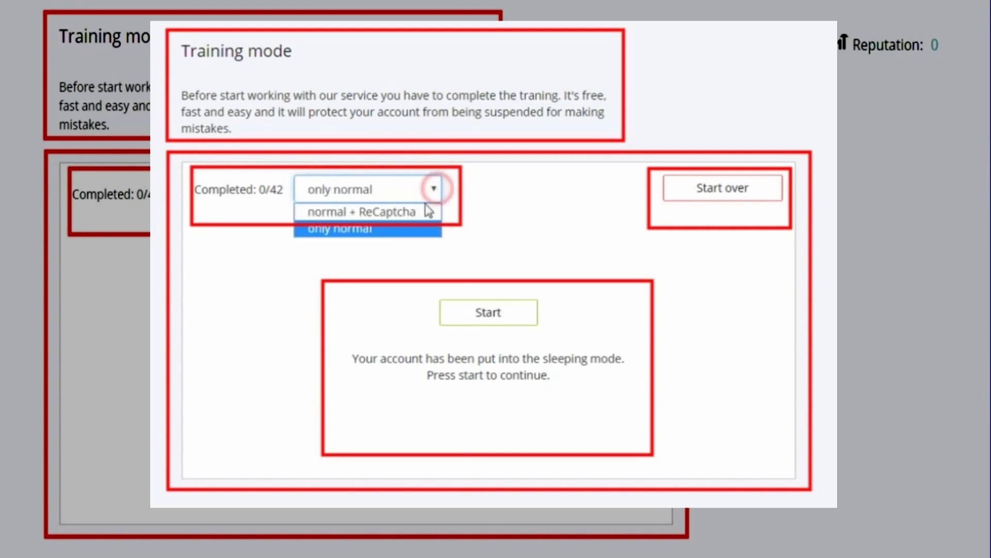
{"action": "left_click", "coordinate": [417, 217]}
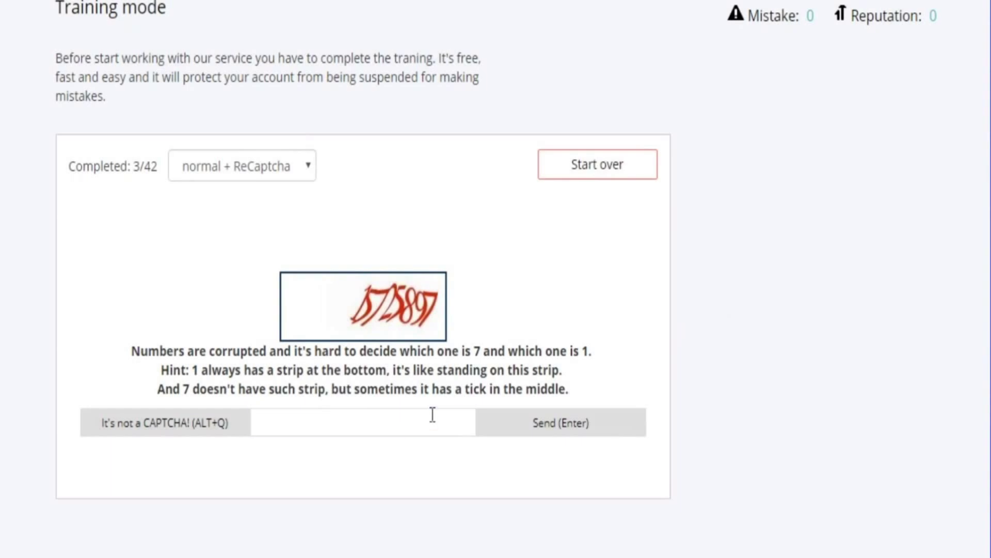
Submit training answers 15725897, 5NGF7F, SUNSET ROAD and 573 for the store-front tiles
{"action": "left_click", "coordinate": [433, 416]}
{"action": "type", "text": "1572"}
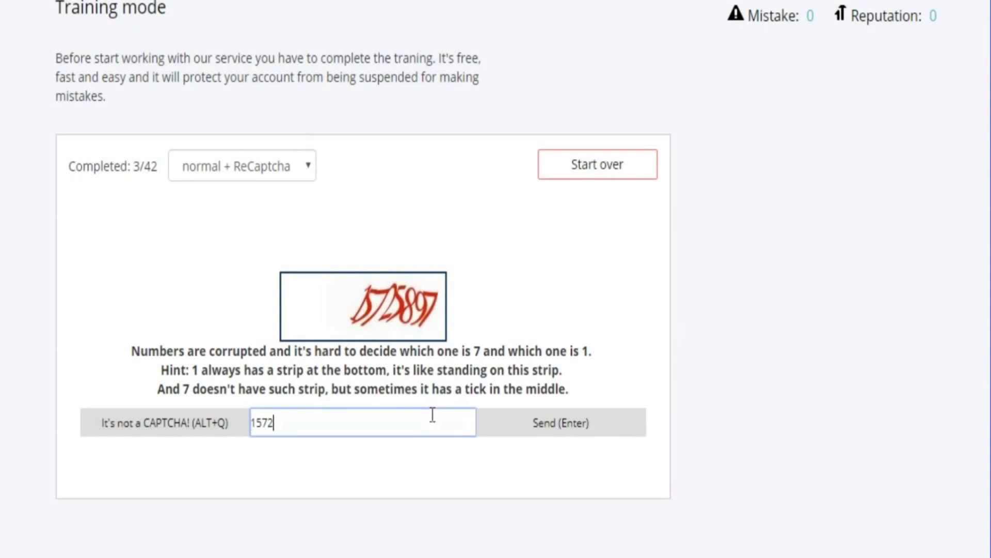
{"action": "type", "text": "5897"}
{"action": "left_click", "coordinate": [570, 421]}
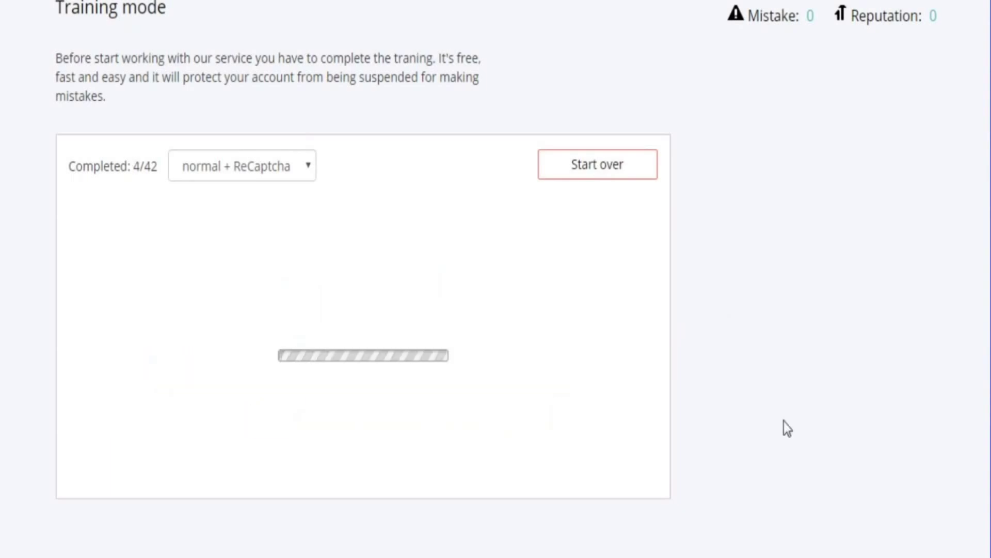
{"action": "type", "text": "5NG"}
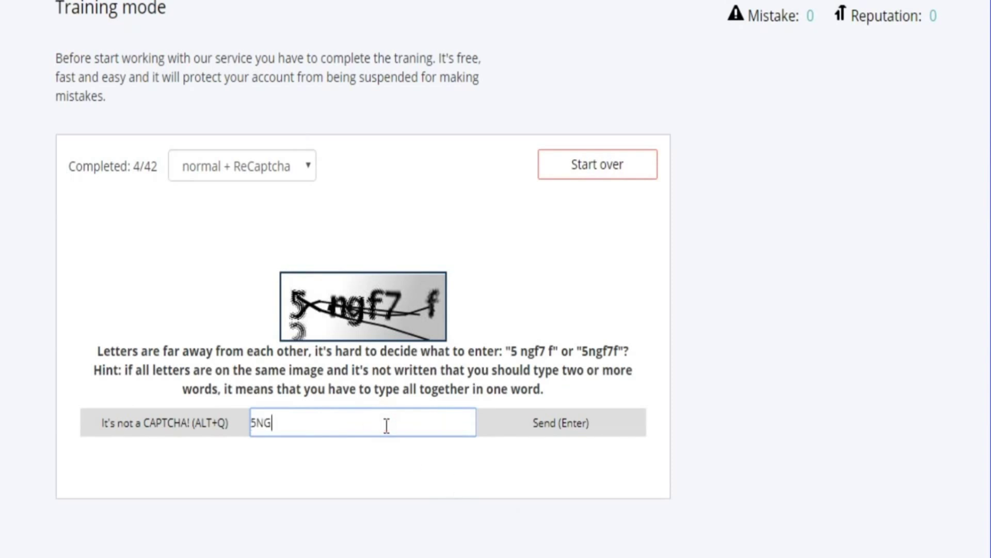
{"action": "type", "text": "F7F"}
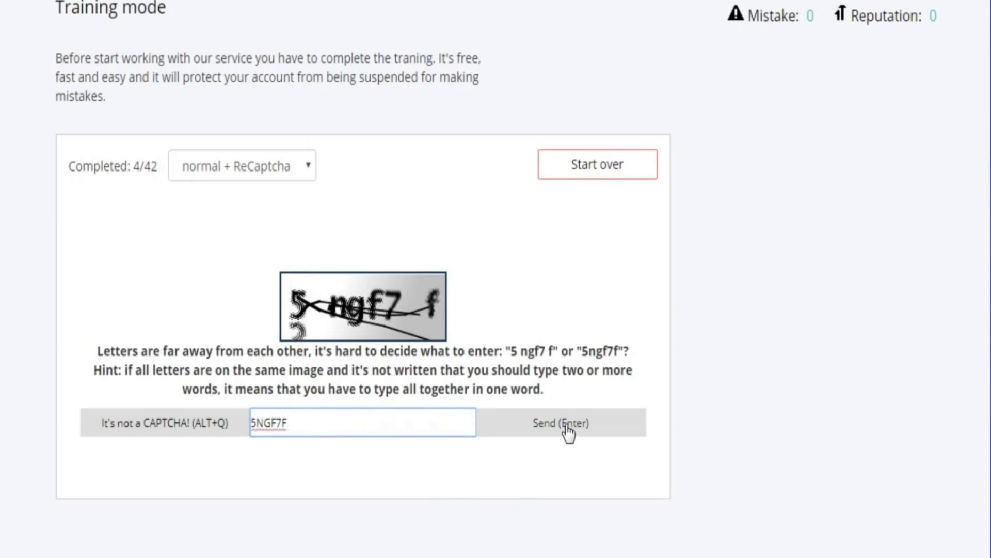
{"action": "left_click", "coordinate": [562, 426]}
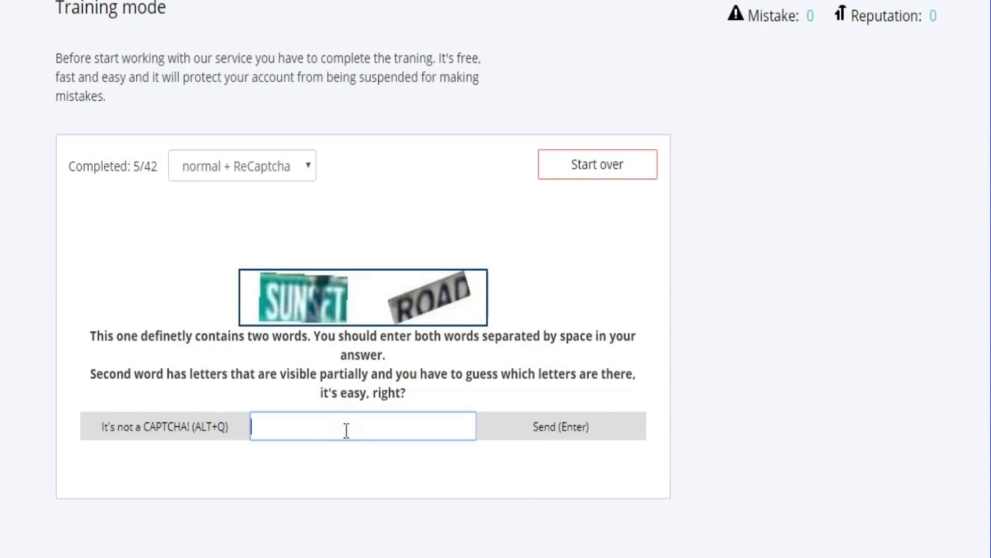
{"action": "type", "text": "SUNSET ROAD"}
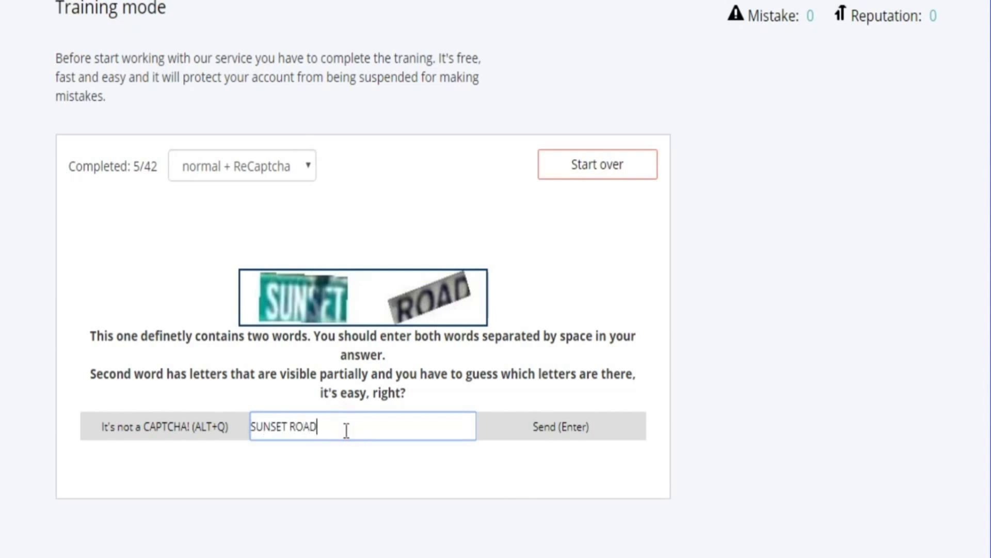
{"action": "left_click", "coordinate": [582, 440]}
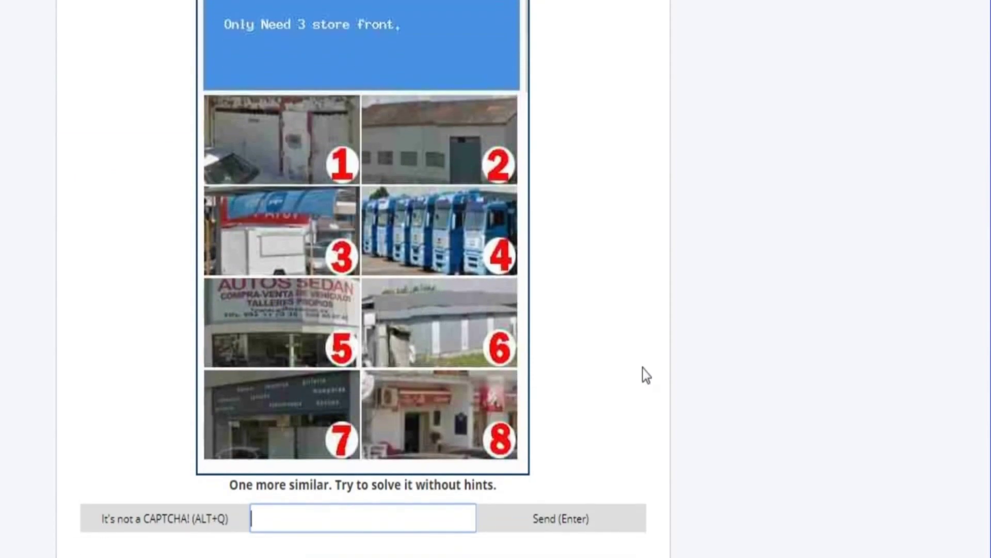
{"action": "type", "text": "573"}
{"action": "left_click", "coordinate": [570, 520]}
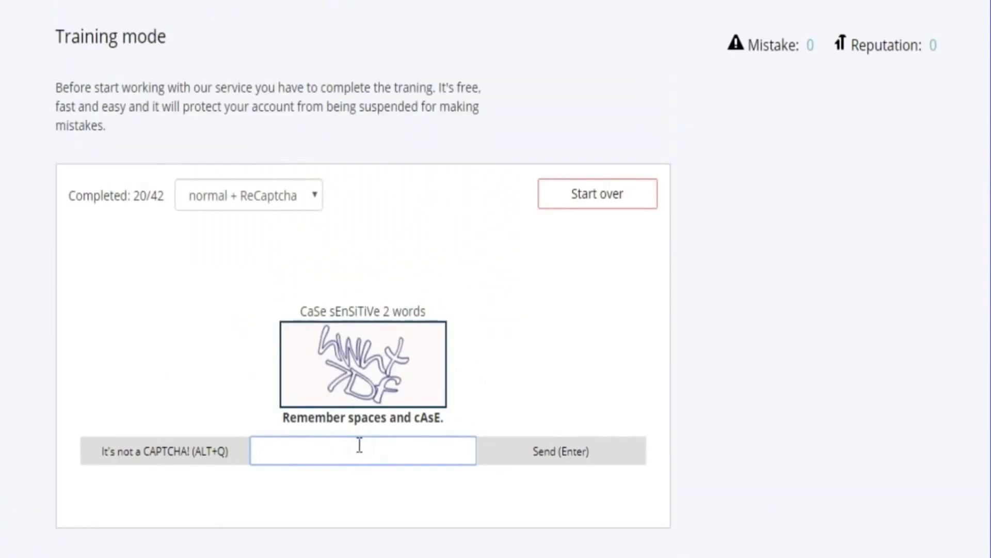
Submit 'hwht 7df', then replace it with the correct 'hWhX 7Df' and resubmit
{"action": "type", "text": "hwht 7df"}
{"action": "left_click", "coordinate": [564, 454]}
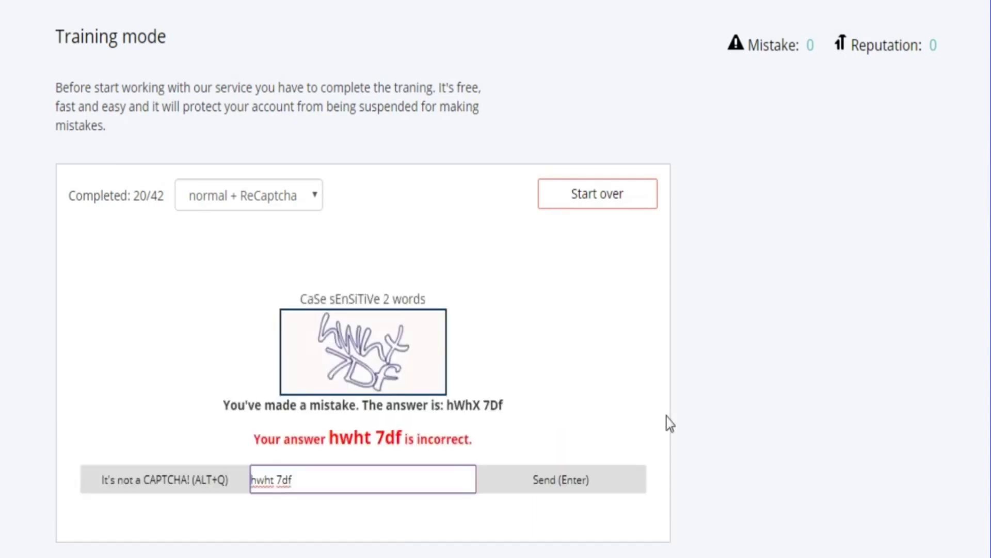
{"action": "left_click_drag", "start_coordinate": [504, 405], "coordinate": [447, 406]}
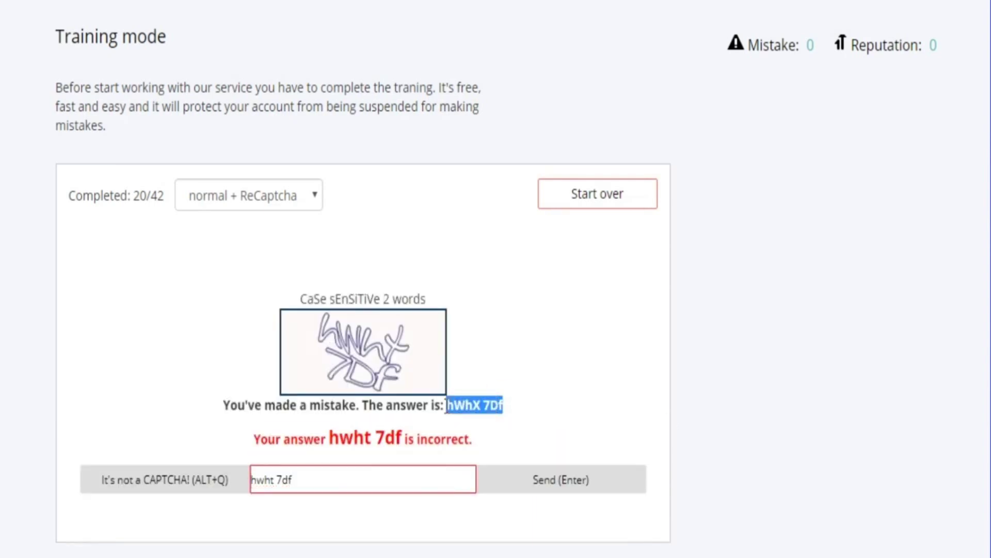
{"action": "right_click", "coordinate": [456, 405]}
{"action": "left_click", "coordinate": [532, 442]}
{"action": "double_click", "coordinate": [344, 477]}
{"action": "triple_click", "coordinate": [301, 488]}
{"action": "right_click", "coordinate": [305, 483]}
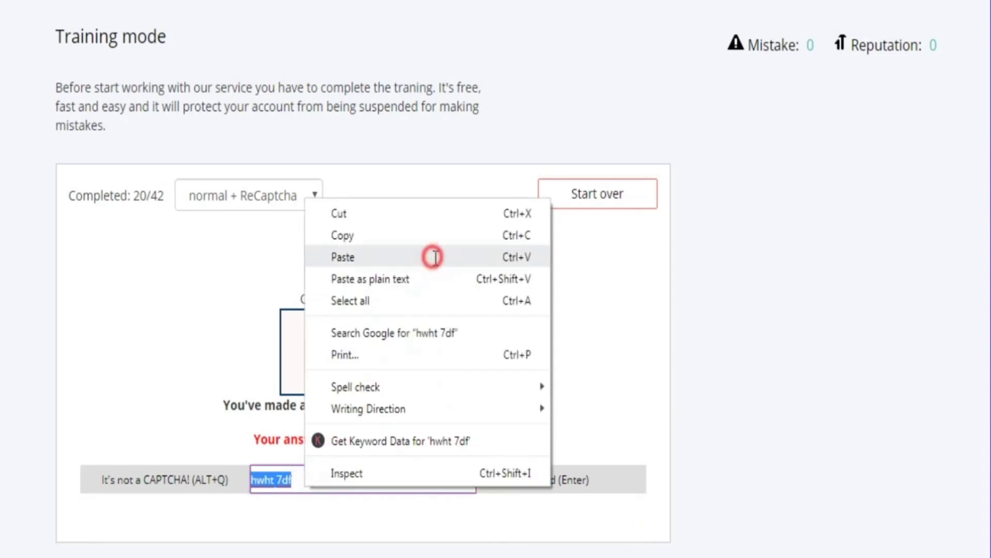
{"action": "left_click", "coordinate": [432, 257]}
{"action": "key", "text": "Return"}
Copy the given answer 37b into the answer box and submit it
{"action": "scroll", "coordinate": [881, 239], "scroll_direction": "down", "scroll_amount": 8}
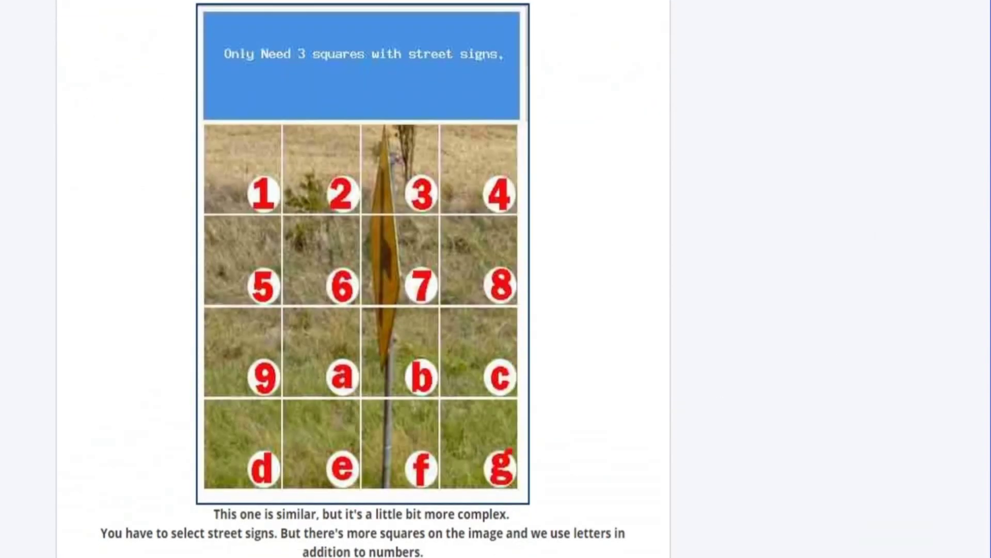
{"action": "double_click", "coordinate": [524, 417]}
{"action": "right_click", "coordinate": [524, 417]}
{"action": "left_click", "coordinate": [599, 454]}
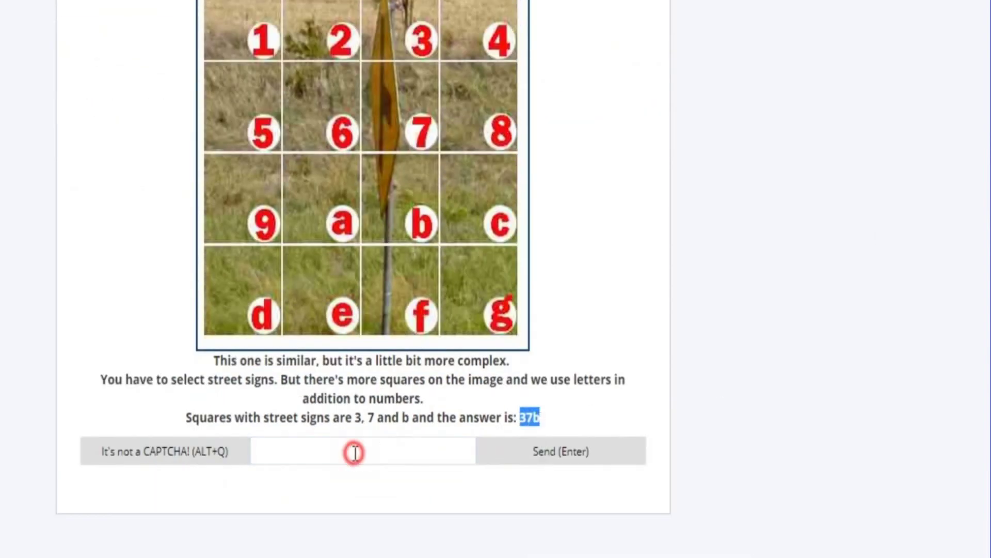
{"action": "right_click", "coordinate": [354, 452]}
{"action": "left_click", "coordinate": [481, 225]}
{"action": "key", "text": "Return"}
Submit 'wcqvdytz', then remove the wrong 'q' and trailing 'tz' and resubmit
{"action": "scroll", "coordinate": [496, 279], "scroll_direction": "down", "scroll_amount": 4}
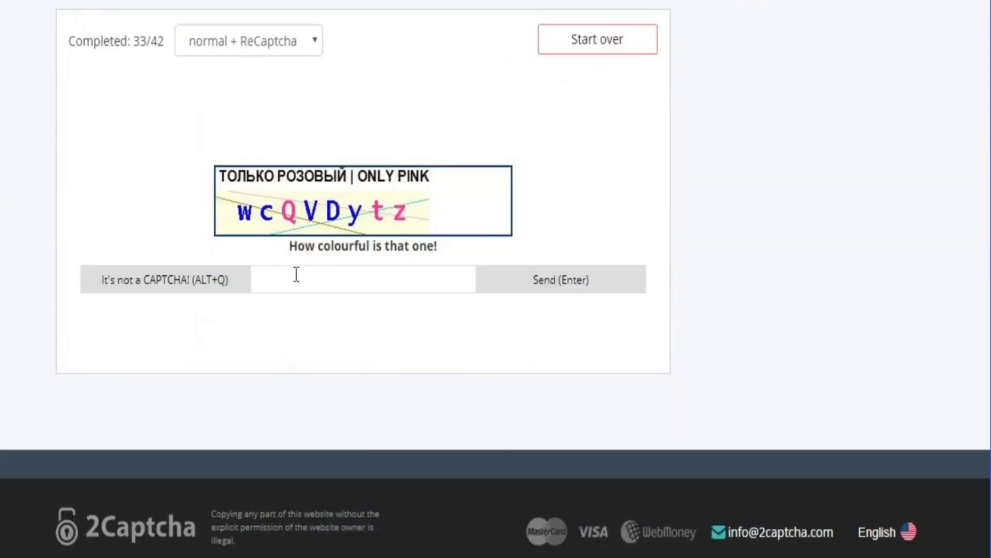
{"action": "left_click", "coordinate": [296, 274]}
{"action": "type", "text": "wcqvd"}
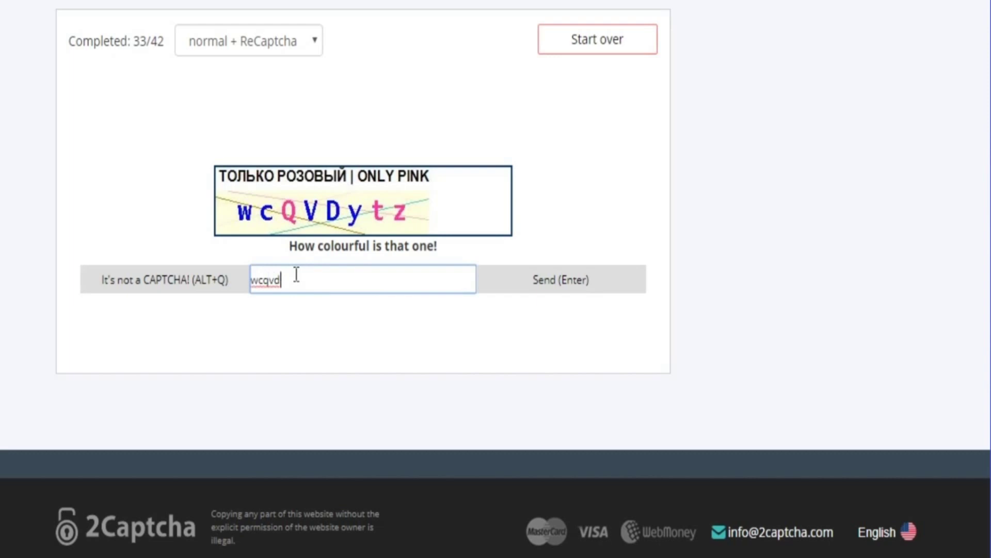
{"action": "type", "text": "ytz"}
{"action": "left_click", "coordinate": [555, 281]}
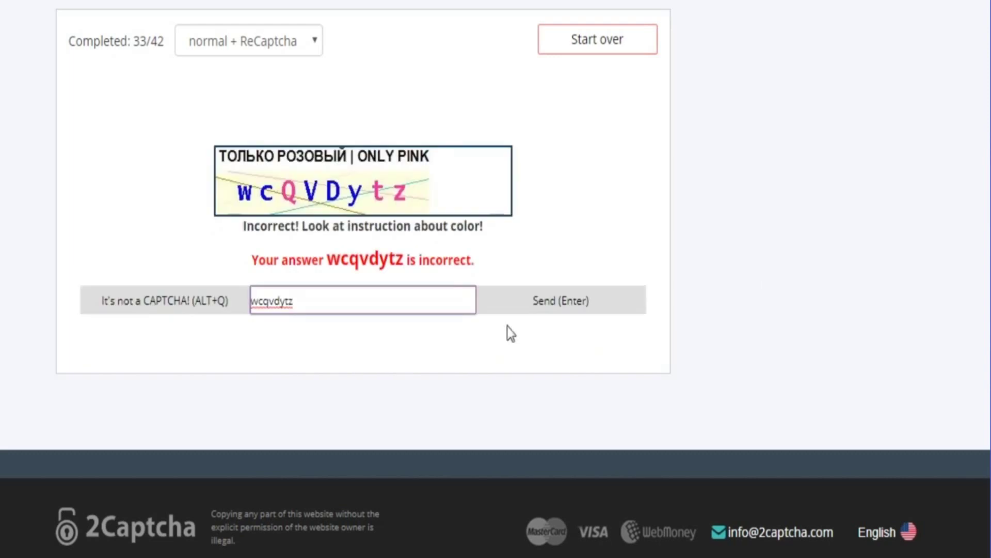
{"action": "left_click", "coordinate": [263, 300]}
{"action": "key", "text": "Delete"}
{"action": "left_click_drag", "start_coordinate": [279, 304], "coordinate": [315, 304]}
{"action": "key", "text": "Delete"}
{"action": "left_click", "coordinate": [545, 301]}
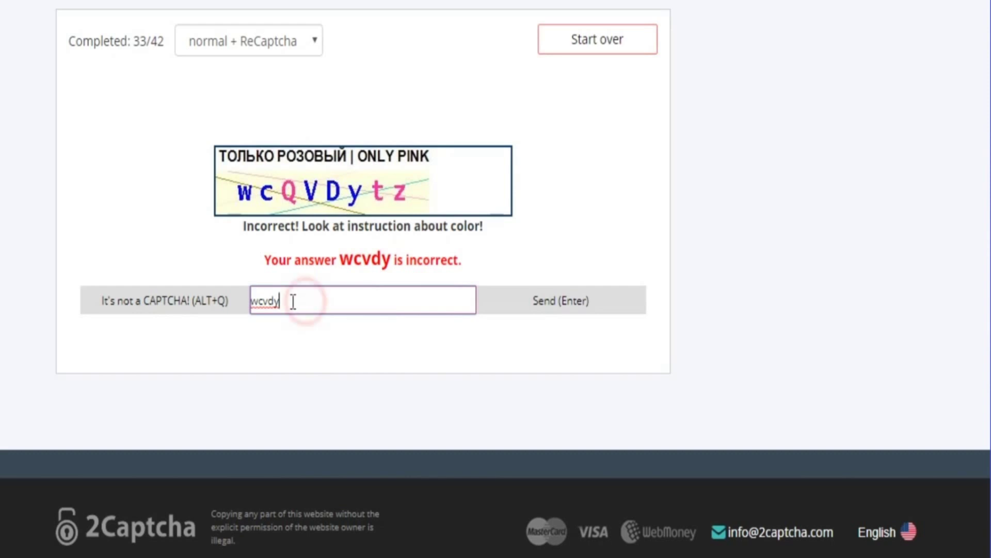
Clear the rejected answer and submit 578 for the flower captcha
{"action": "left_click_drag", "start_coordinate": [293, 301], "coordinate": [248, 313]}
{"action": "key", "text": "Delete"}
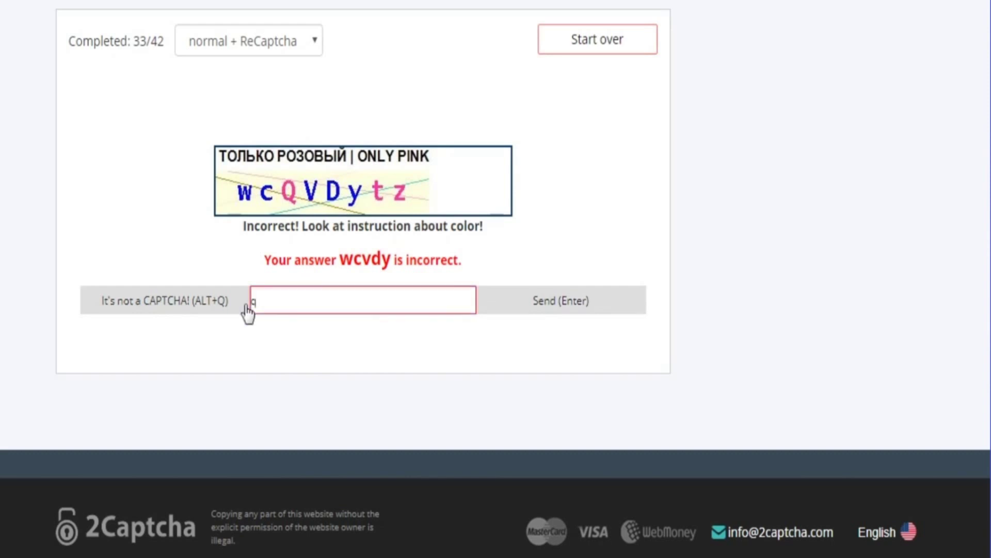
{"action": "left_click", "coordinate": [306, 297]}
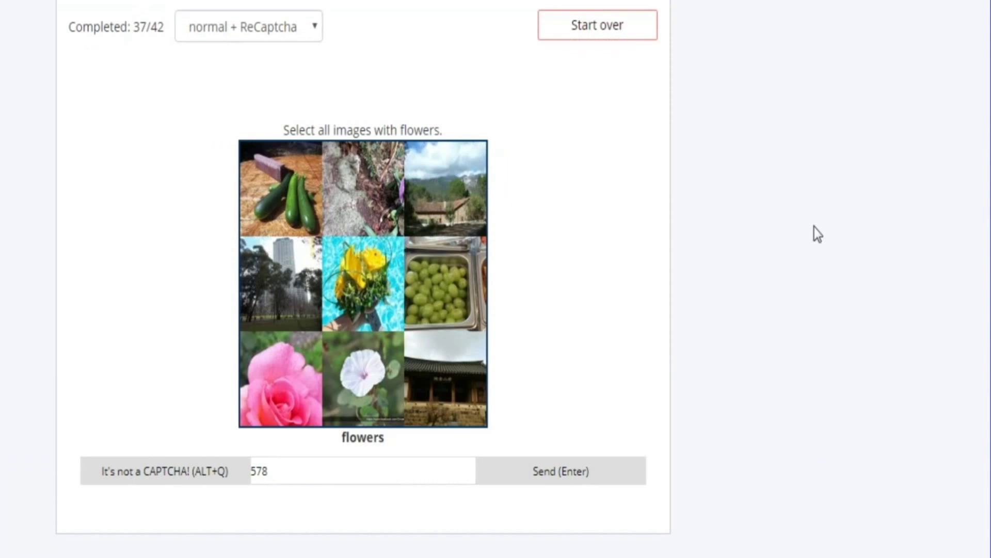
{"action": "key", "text": "Return"}
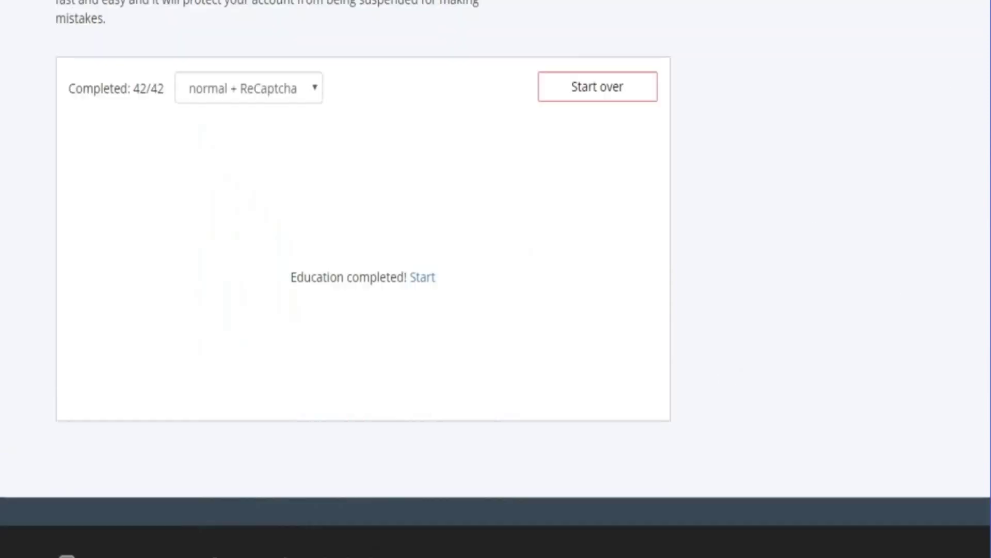
Outline the 'Education completed!' message and 42/42 counter, then start real work
{"action": "left_click_drag", "start_coordinate": [236, 197], "coordinate": [487, 342]}
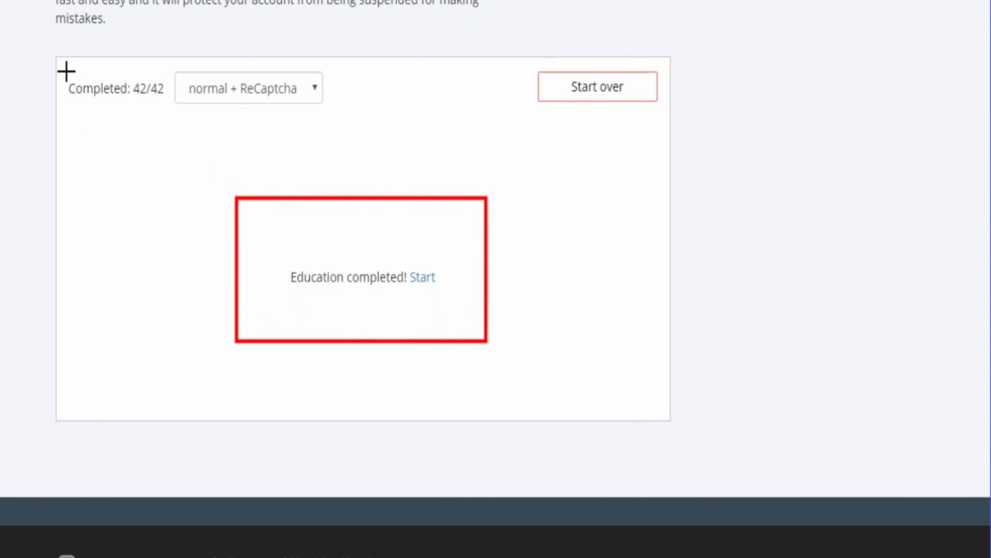
{"action": "mouse_move", "coordinate": [63, 66]}
{"action": "left_mouse_down"}
{"action": "mouse_move", "coordinate": [124, 117]}
{"action": "mouse_move", "coordinate": [170, 124]}
{"action": "left_mouse_up"}
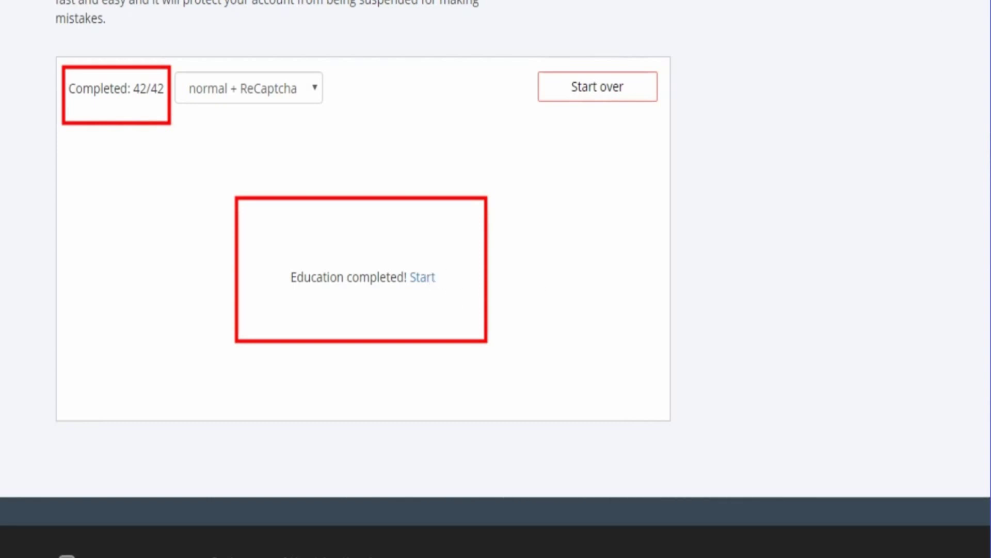
{"action": "left_click", "coordinate": [423, 277]}
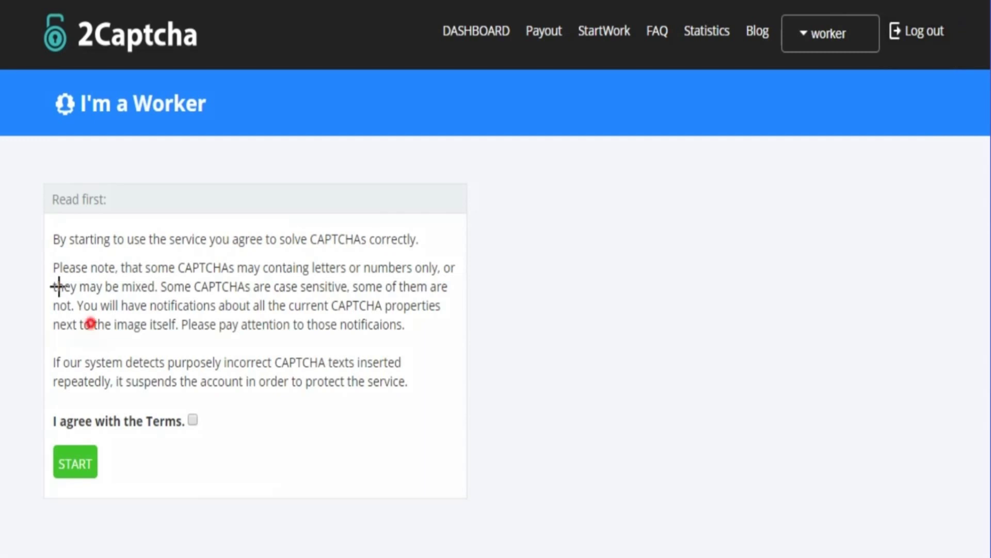
Highlight the worker terms, then tick 'I agree with the Terms' and press START
{"action": "left_click_drag", "start_coordinate": [31, 168], "coordinate": [274, 552]}
{"action": "left_click_drag", "start_coordinate": [343, 547], "coordinate": [480, 536]}
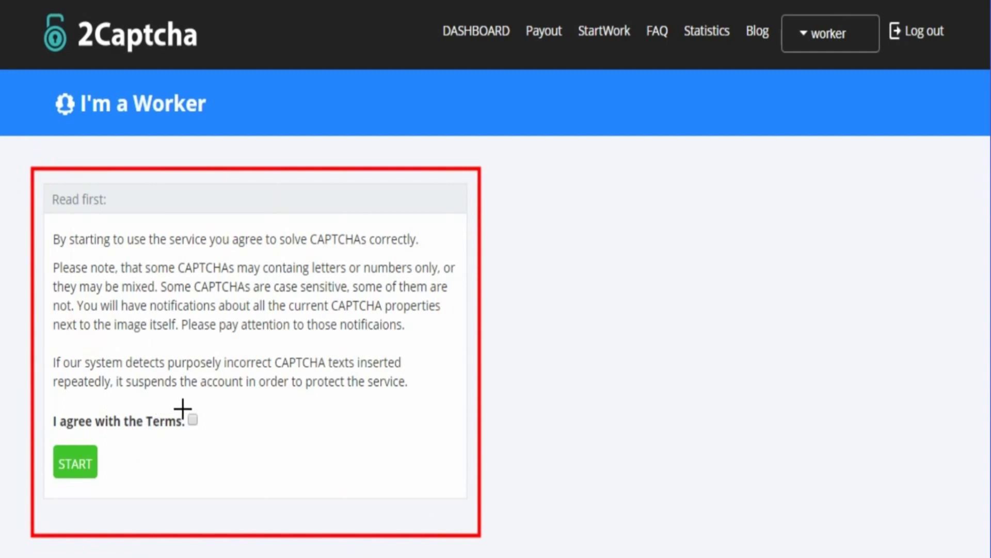
{"action": "left_click_drag", "start_coordinate": [181, 405], "coordinate": [206, 432]}
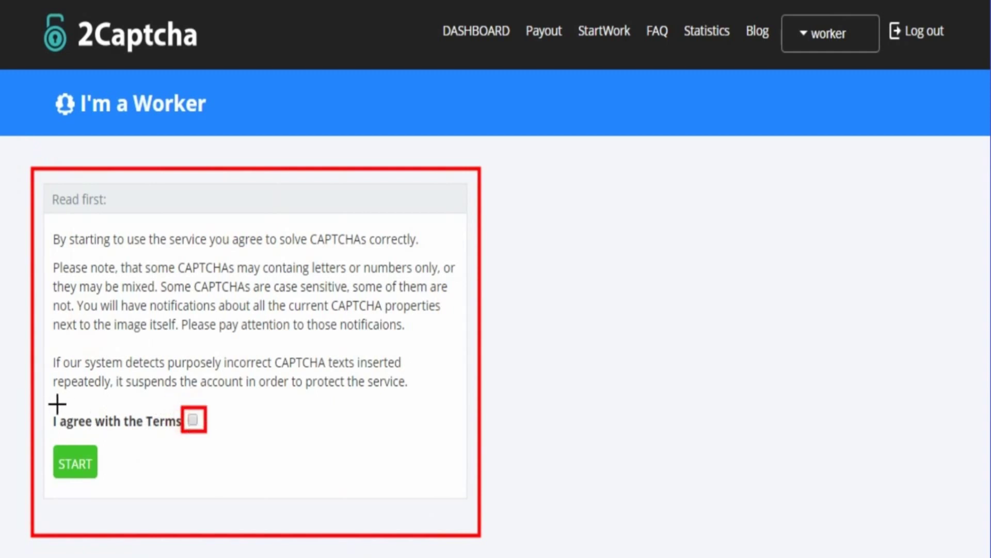
{"action": "mouse_move", "coordinate": [46, 398]}
{"action": "left_mouse_down"}
{"action": "mouse_move", "coordinate": [103, 442]}
{"action": "mouse_move", "coordinate": [223, 439]}
{"action": "left_mouse_up"}
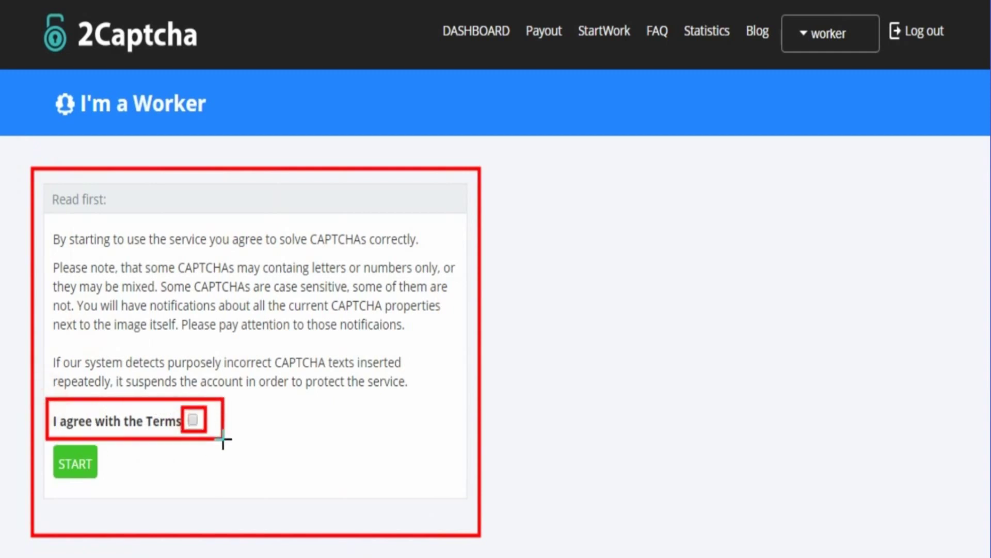
{"action": "left_click_drag", "start_coordinate": [43, 448], "coordinate": [113, 485]}
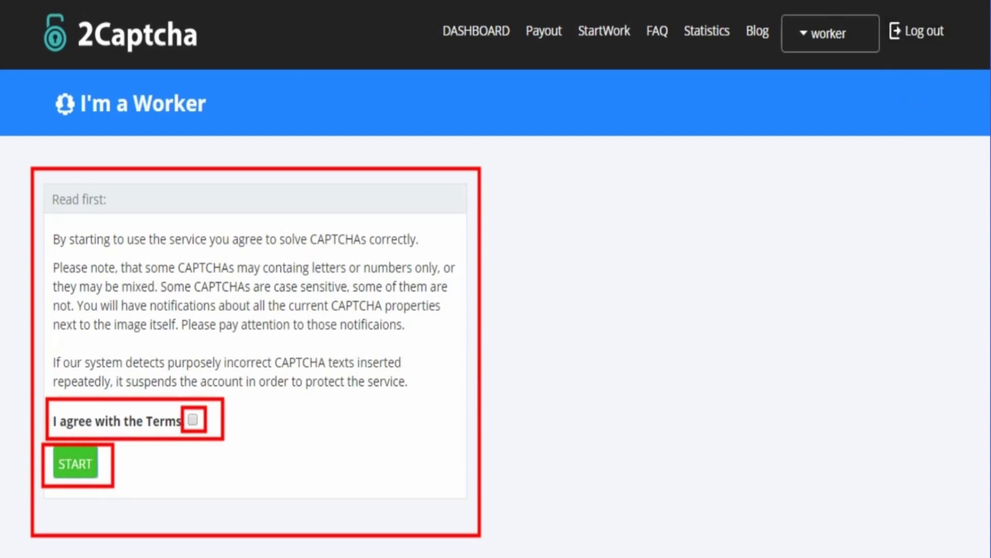
{"action": "key", "text": "Escape"}
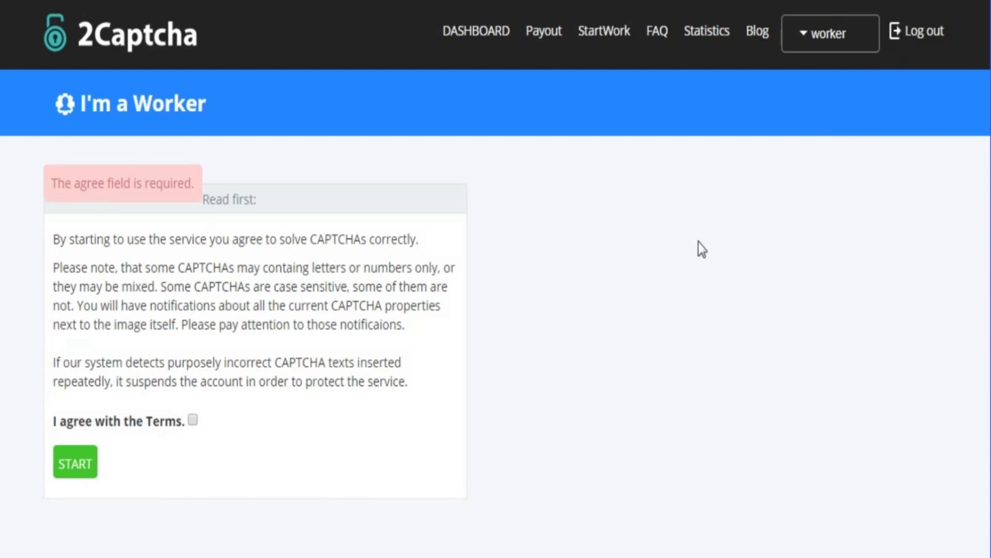
{"action": "left_click", "coordinate": [193, 422]}
{"action": "left_click", "coordinate": [63, 470]}
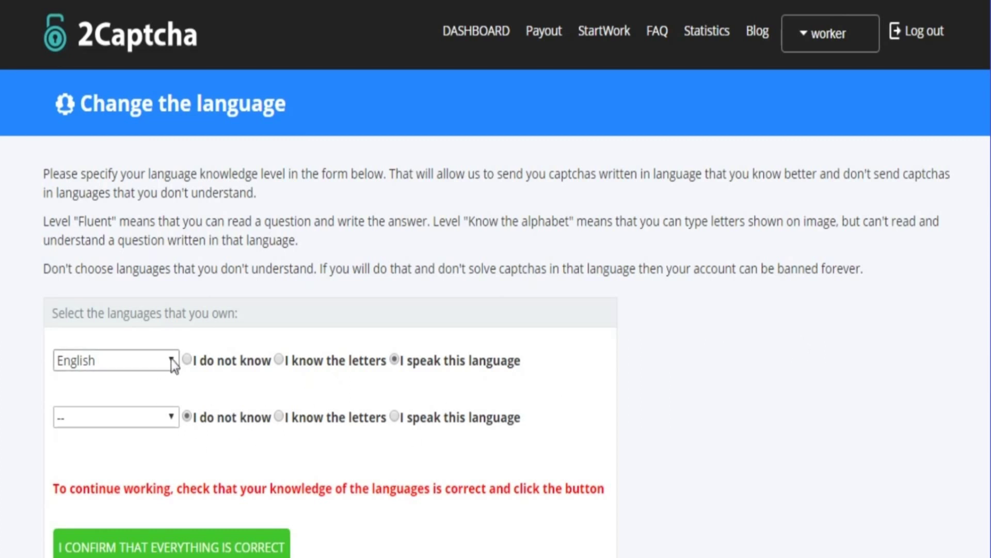
Choose Hindi as the second language and mark it 'I speak this language'
{"action": "left_click", "coordinate": [160, 418]}
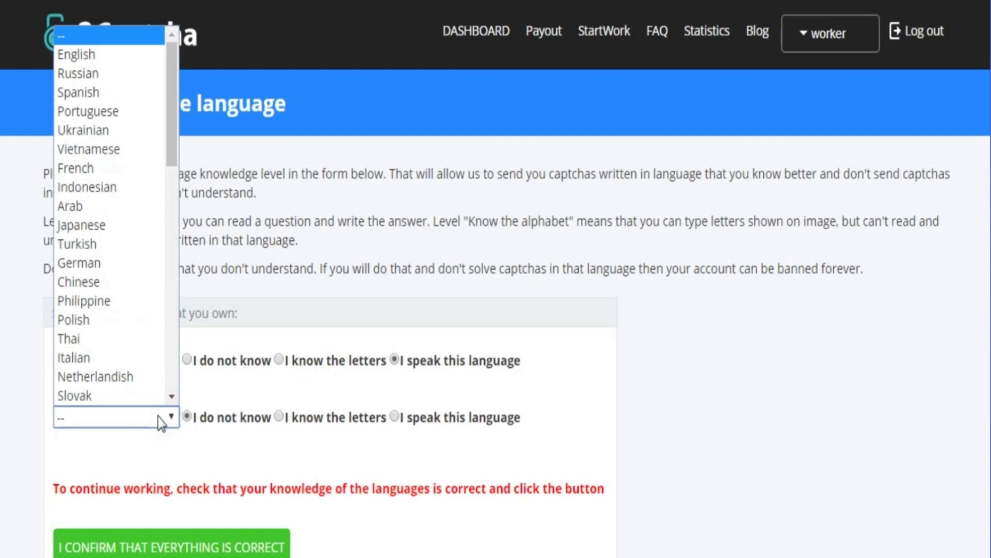
{"action": "scroll", "coordinate": [160, 380], "scroll_direction": "down", "scroll_amount": 1}
{"action": "left_click", "coordinate": [177, 156]}
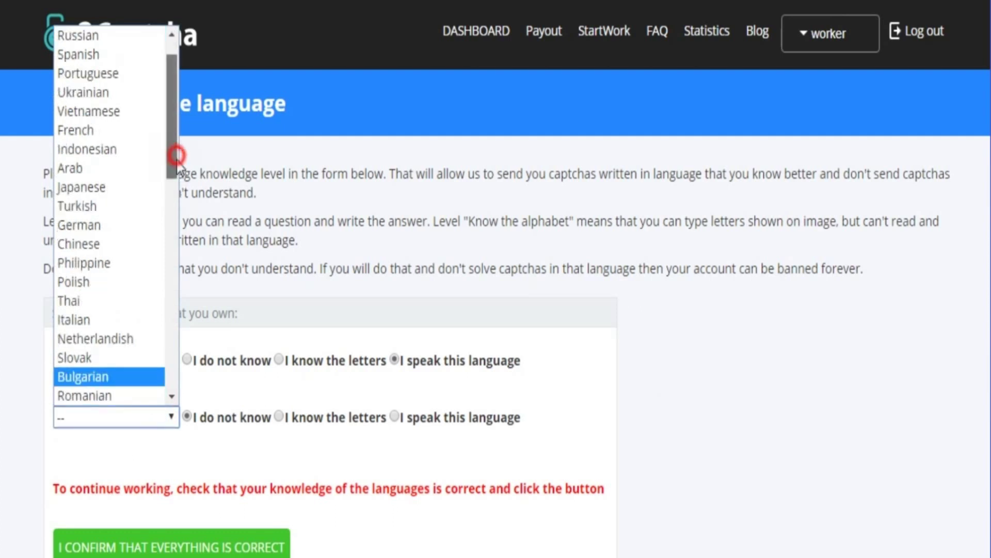
{"action": "left_click_drag", "start_coordinate": [177, 155], "coordinate": [185, 290]}
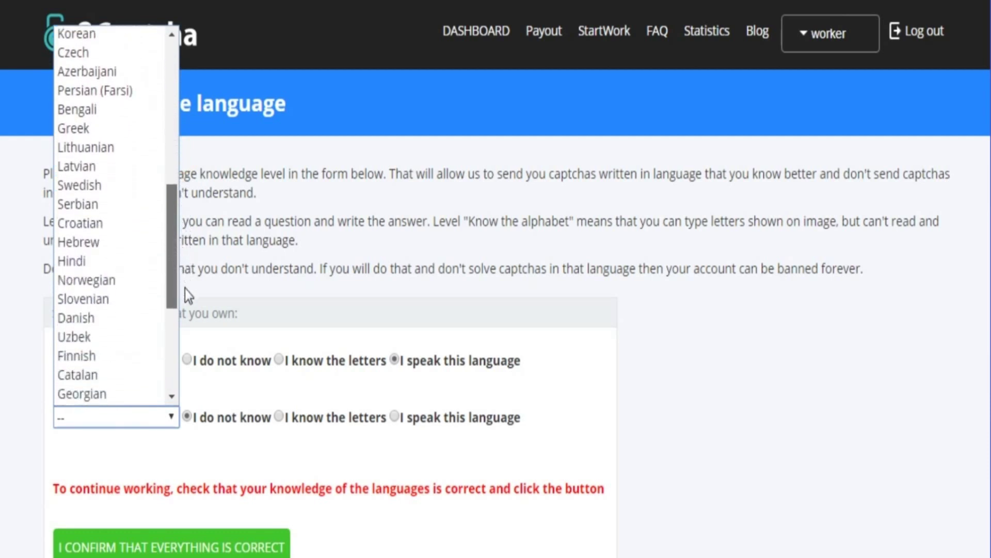
{"action": "left_click", "coordinate": [89, 259]}
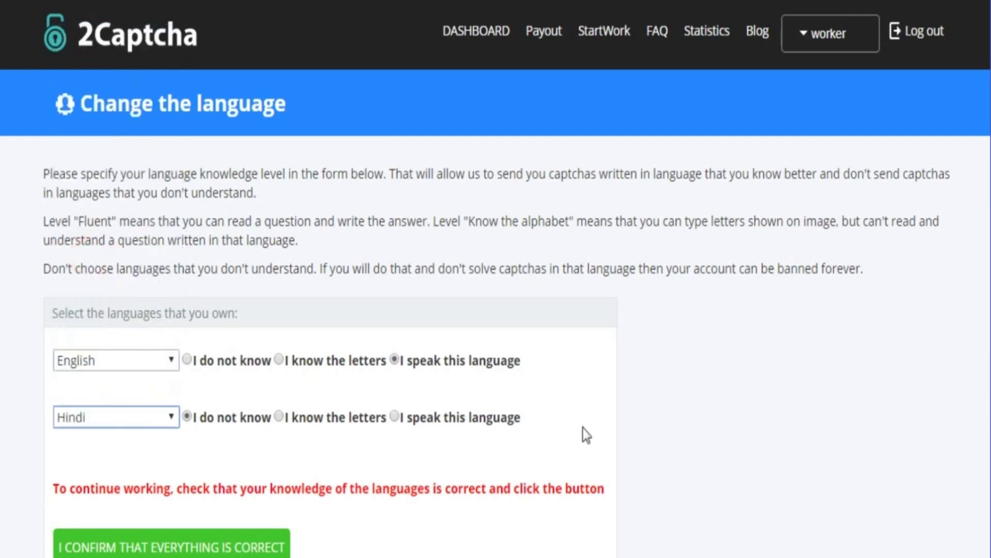
{"action": "left_click", "coordinate": [395, 417]}
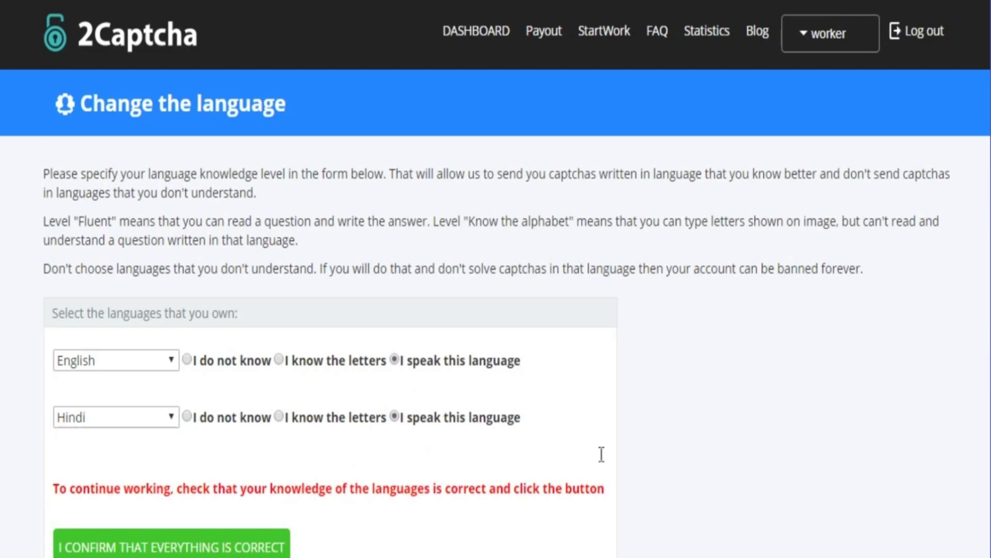
{"action": "scroll", "coordinate": [495, 279], "scroll_direction": "down", "scroll_amount": 1}
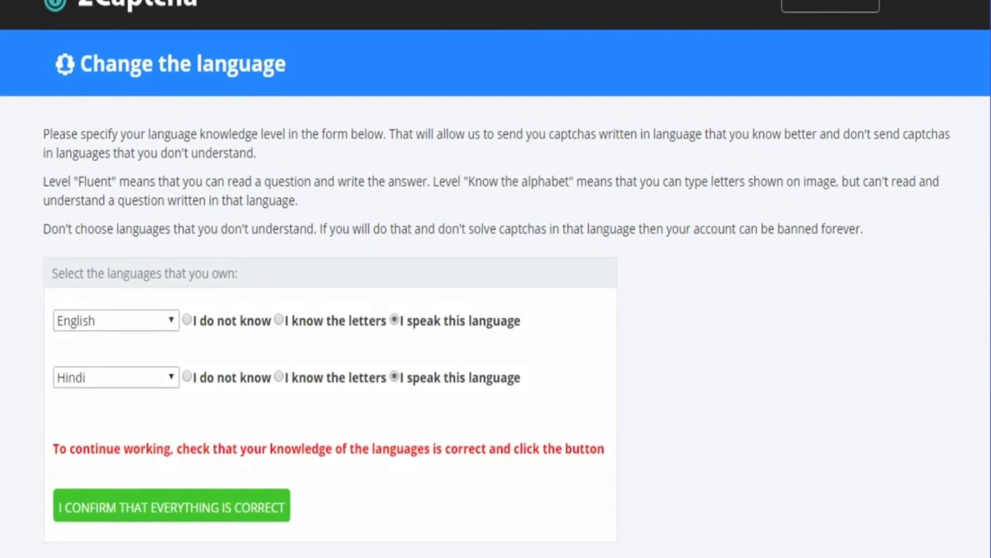
Outline the English and Hindi rows, then confirm that everything is correct
{"action": "mouse_move", "coordinate": [15, 248]}
{"action": "left_mouse_down"}
{"action": "mouse_move", "coordinate": [427, 498]}
{"action": "mouse_move", "coordinate": [597, 518]}
{"action": "mouse_move", "coordinate": [630, 536]}
{"action": "left_mouse_up"}
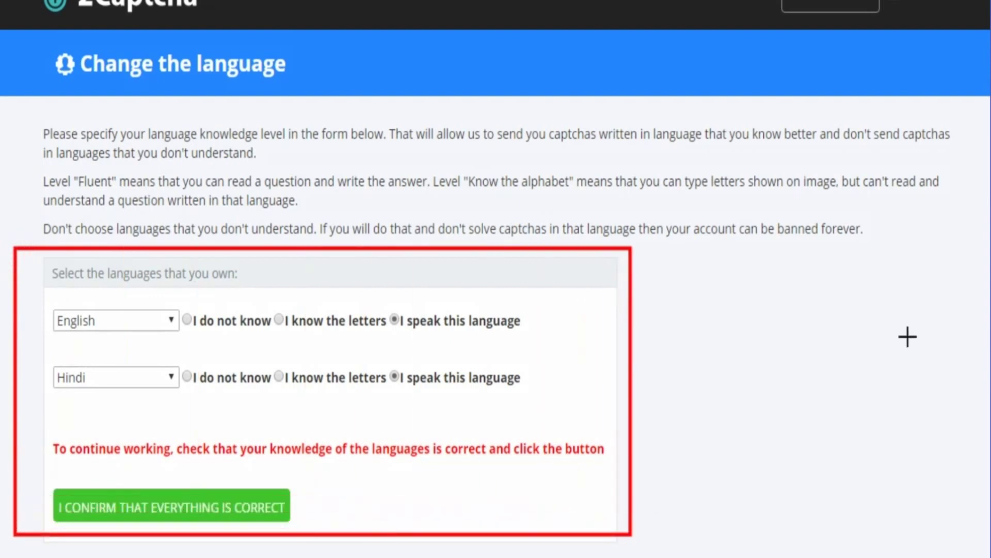
{"action": "mouse_move", "coordinate": [41, 292]}
{"action": "left_mouse_down"}
{"action": "mouse_move", "coordinate": [261, 354]}
{"action": "mouse_move", "coordinate": [542, 345]}
{"action": "left_mouse_up"}
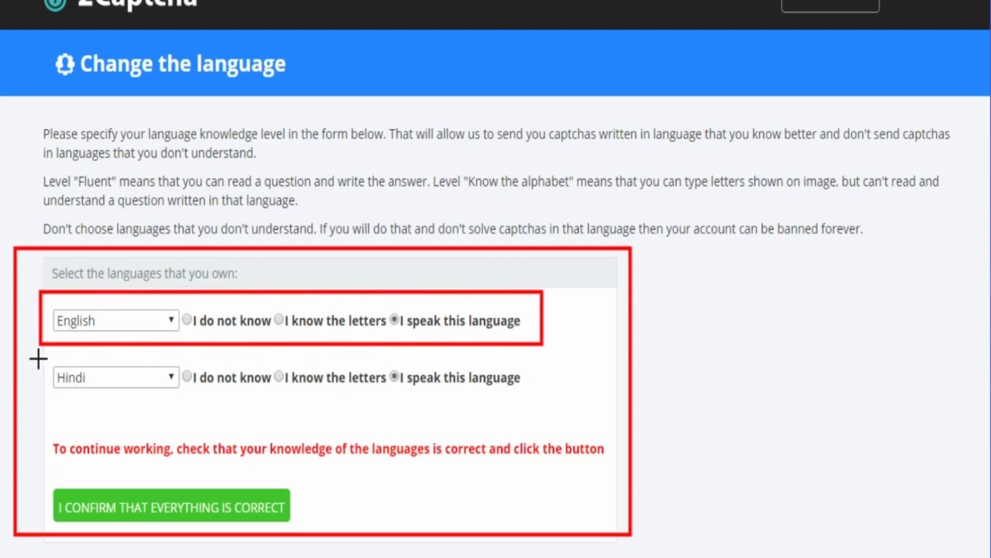
{"action": "left_click_drag", "start_coordinate": [37, 358], "coordinate": [542, 402]}
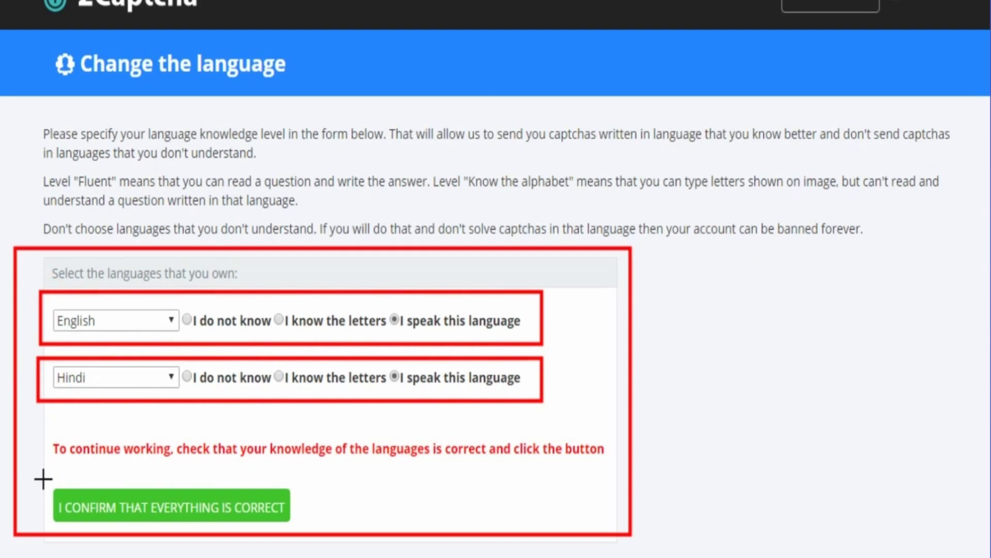
{"action": "mouse_move", "coordinate": [41, 474]}
{"action": "left_mouse_down"}
{"action": "mouse_move", "coordinate": [56, 526]}
{"action": "mouse_move", "coordinate": [308, 531]}
{"action": "left_mouse_up"}
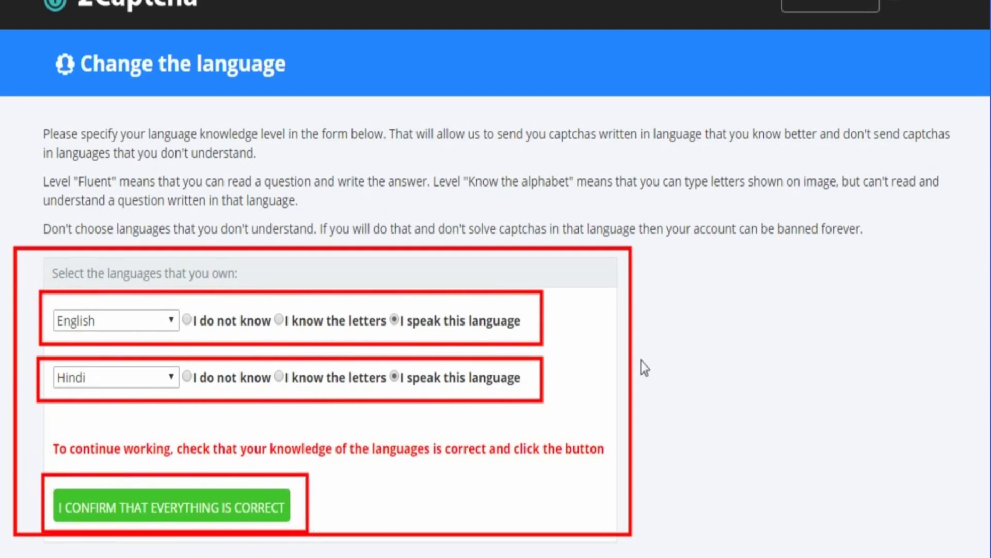
{"action": "left_click", "coordinate": [257, 513]}
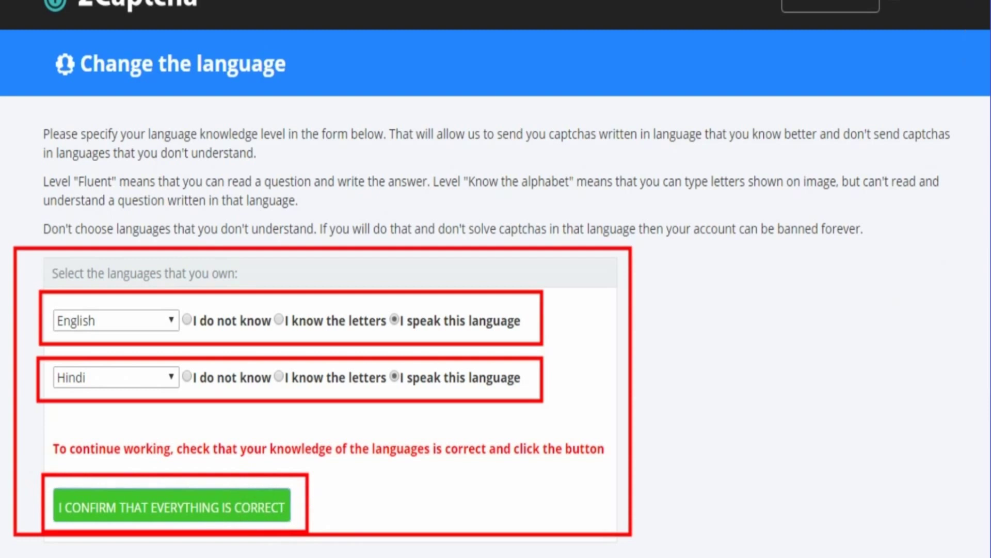
Outline the sleeping-mode message, keep 'normal + ReCaptcha' mode, and wake the account
{"action": "key", "text": "Escape"}
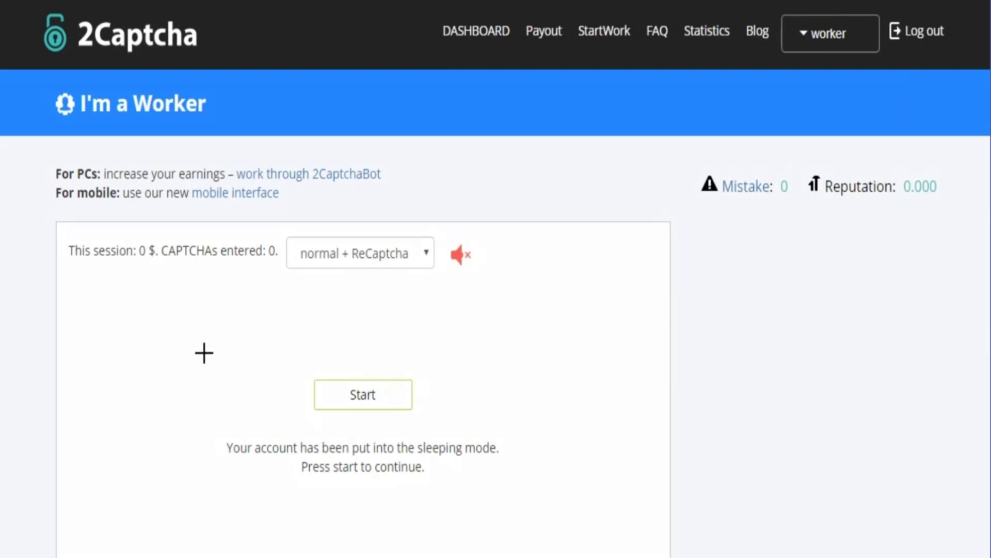
{"action": "left_click_drag", "start_coordinate": [203, 350], "coordinate": [537, 515]}
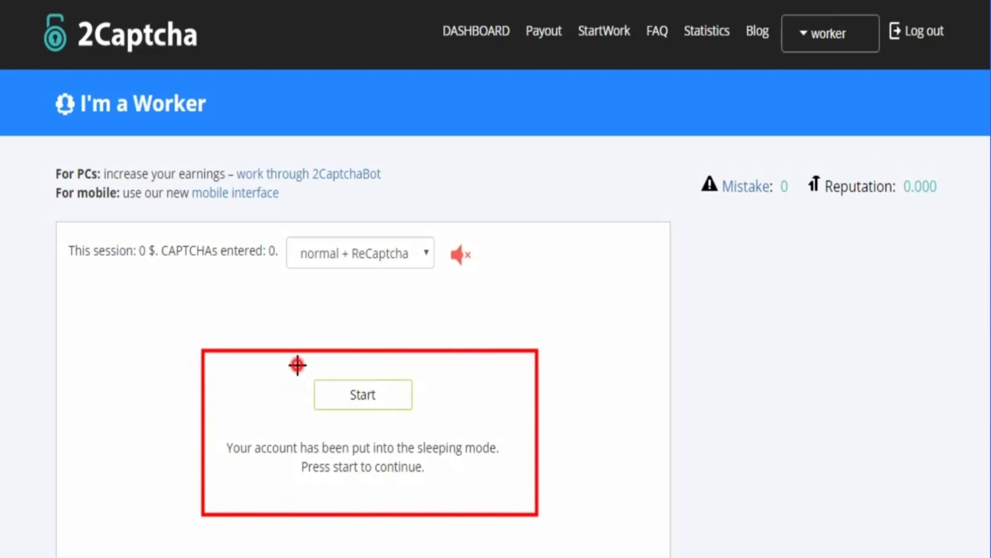
{"action": "left_click_drag", "start_coordinate": [297, 363], "coordinate": [431, 427]}
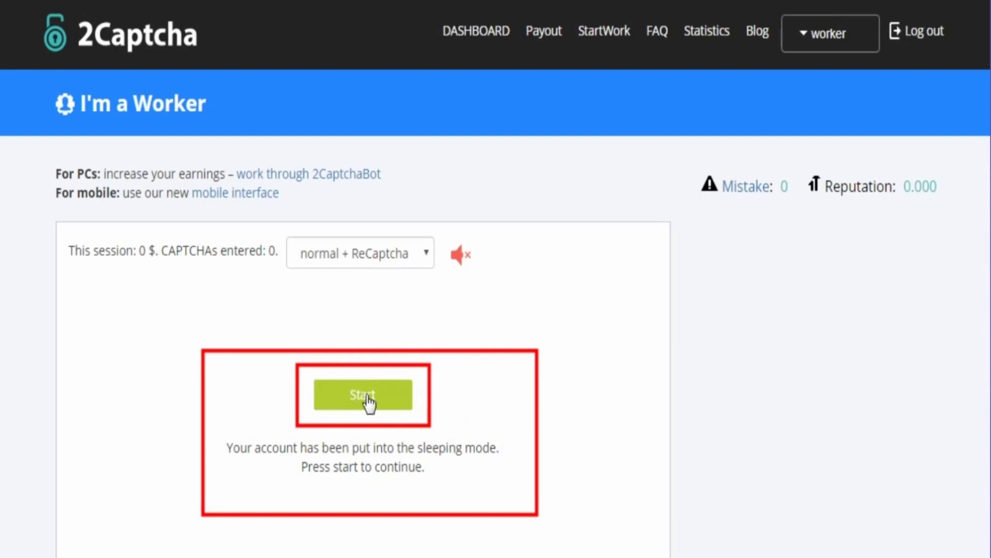
{"action": "left_click", "coordinate": [426, 253]}
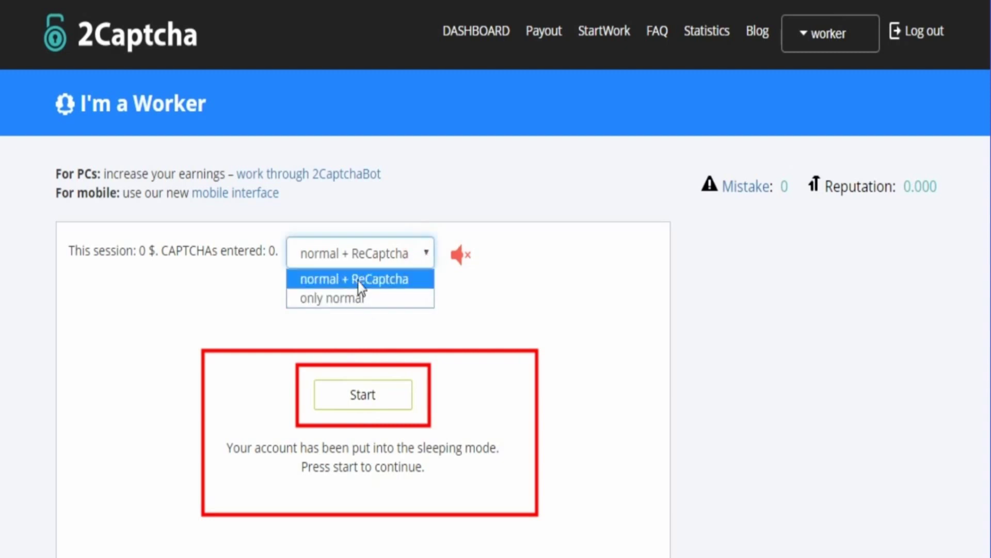
{"action": "left_click", "coordinate": [572, 296]}
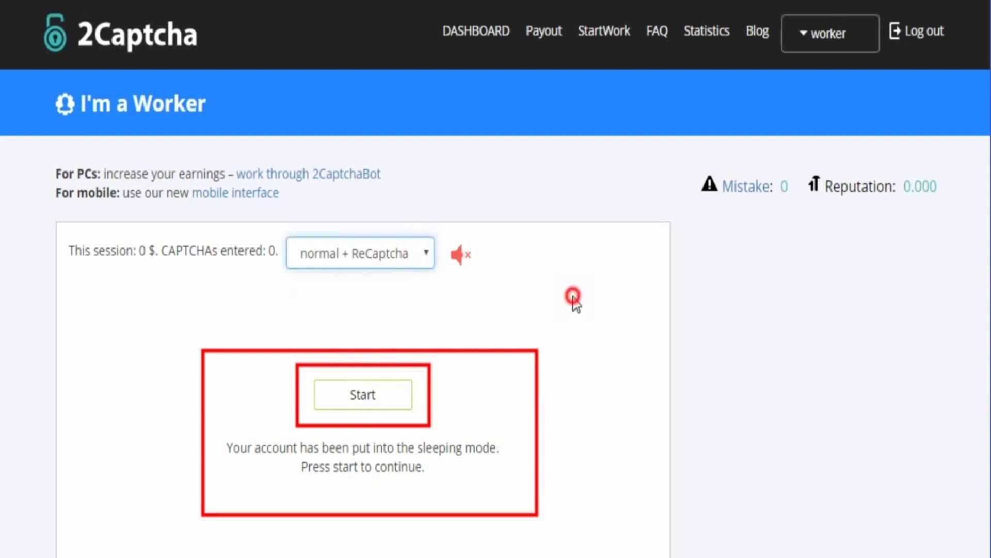
{"action": "left_click", "coordinate": [360, 394]}
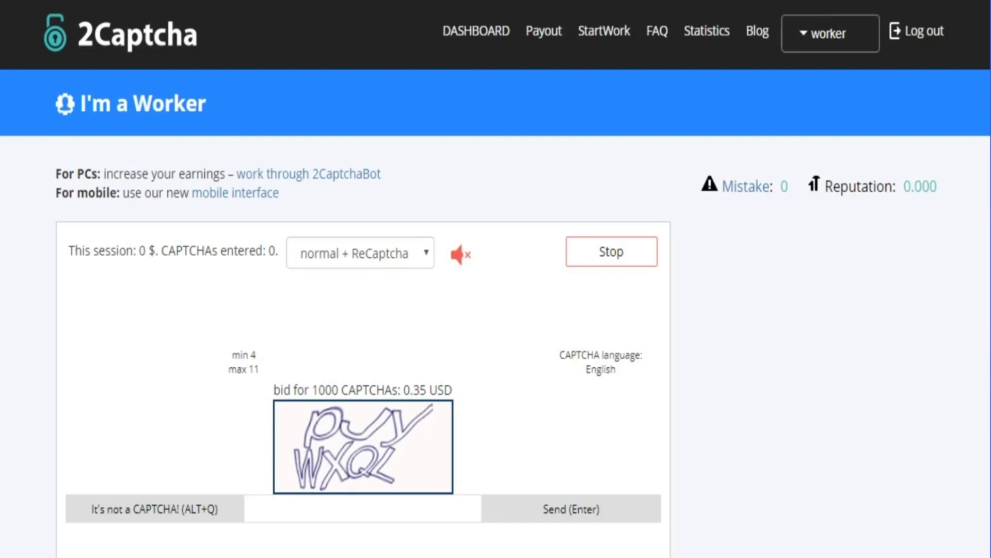
Submit answers 'pjy wxql' and 'ru6c7' for the first two live captchas
{"action": "scroll", "coordinate": [415, 395], "scroll_direction": "down", "scroll_amount": 3}
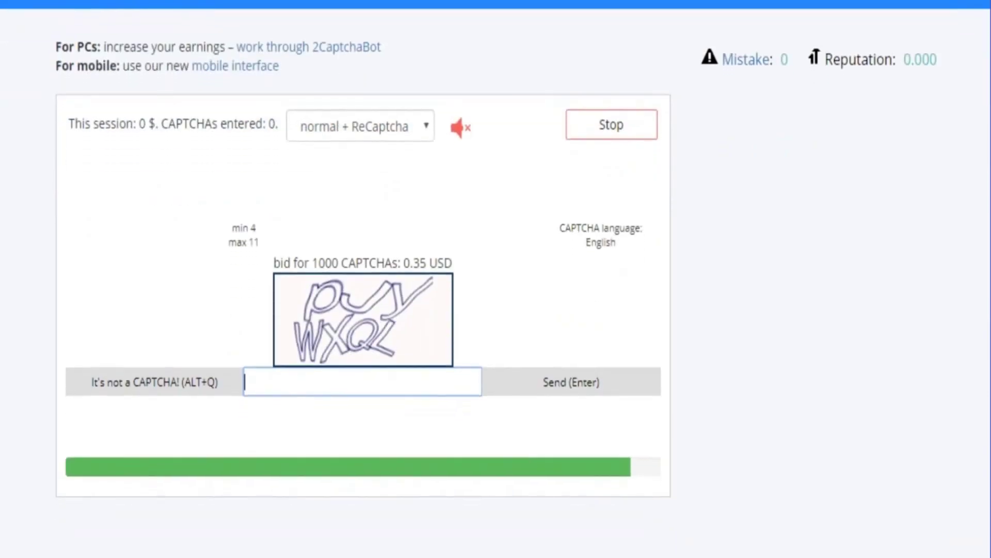
{"action": "left_click", "coordinate": [392, 360]}
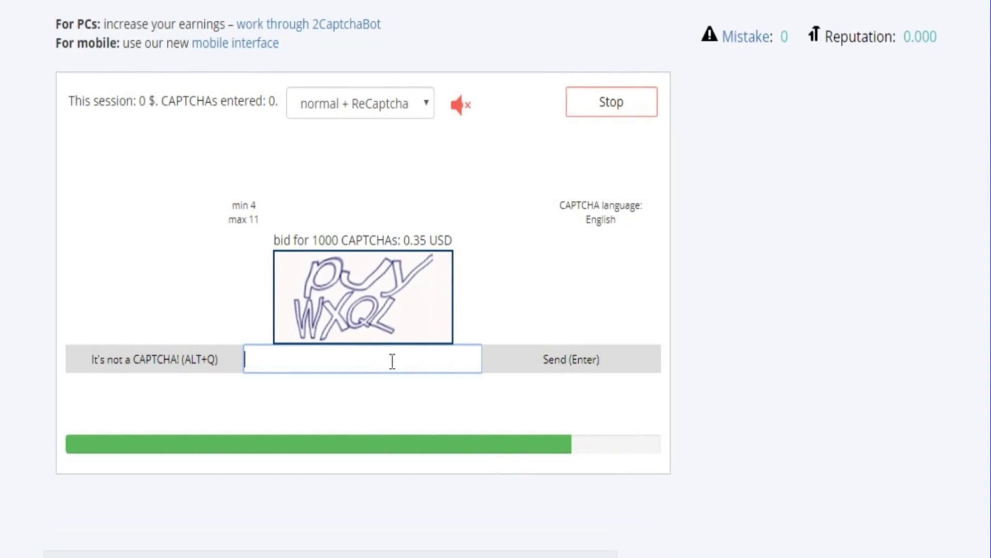
{"action": "type", "text": "p"}
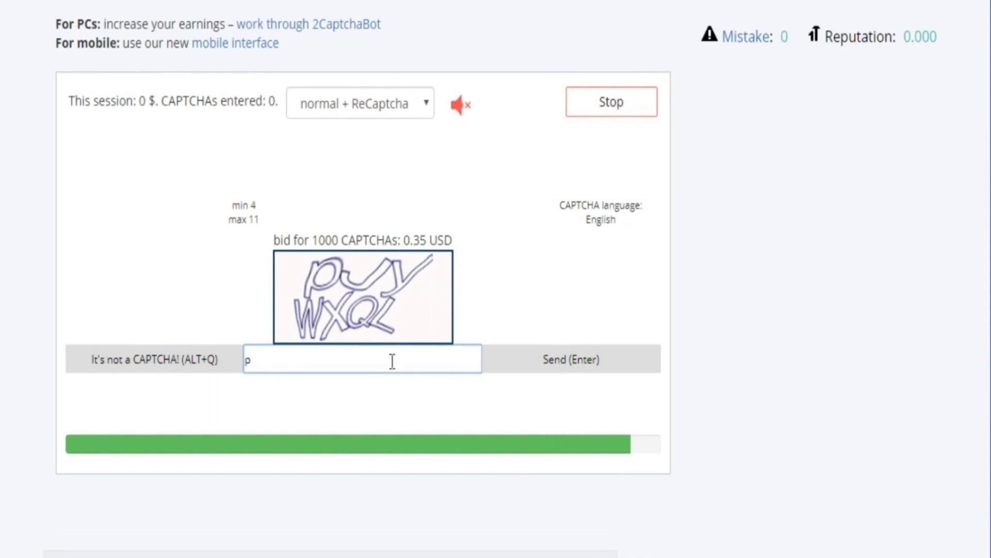
{"action": "type", "text": "jy wxql"}
{"action": "left_click", "coordinate": [561, 369]}
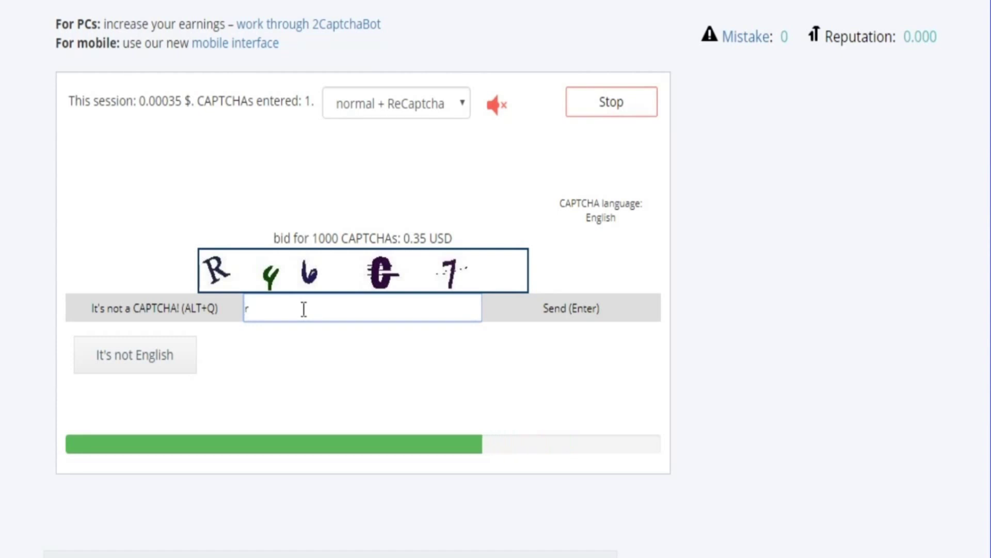
{"action": "type", "text": "ru"}
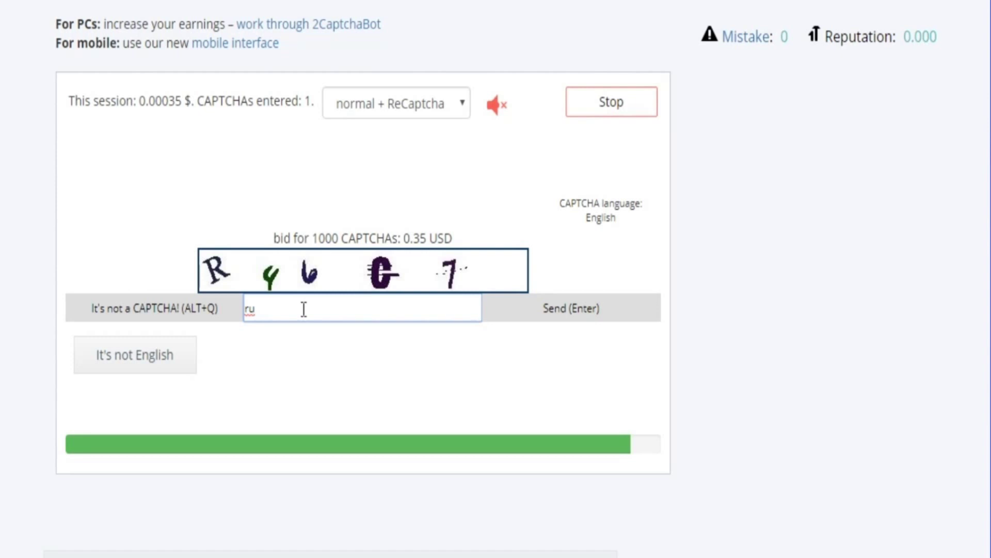
{"action": "type", "text": "6c7"}
{"action": "left_click", "coordinate": [568, 308]}
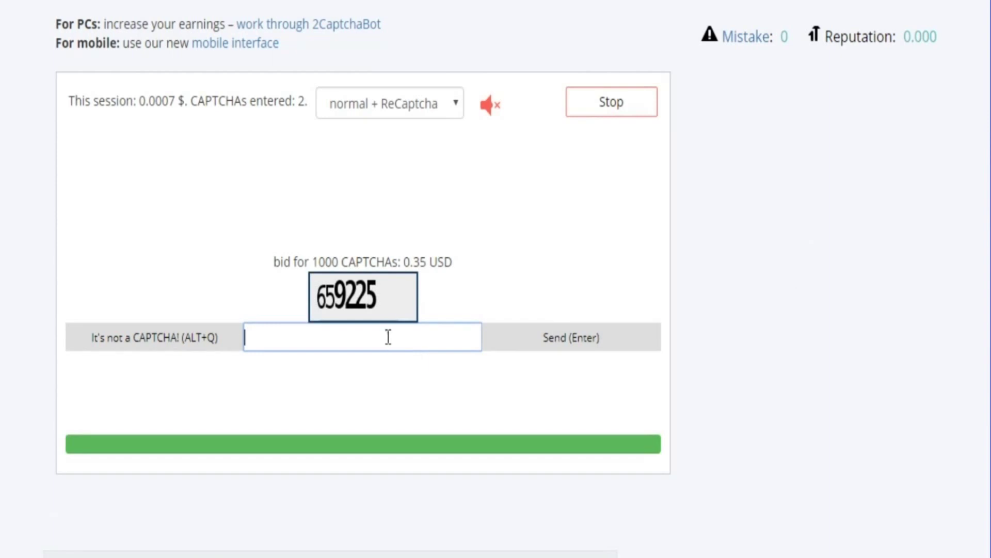
Submit answers 659225 and 'vkloaow' for the next two captchas, then open the Payout page
{"action": "left_click", "coordinate": [388, 339]}
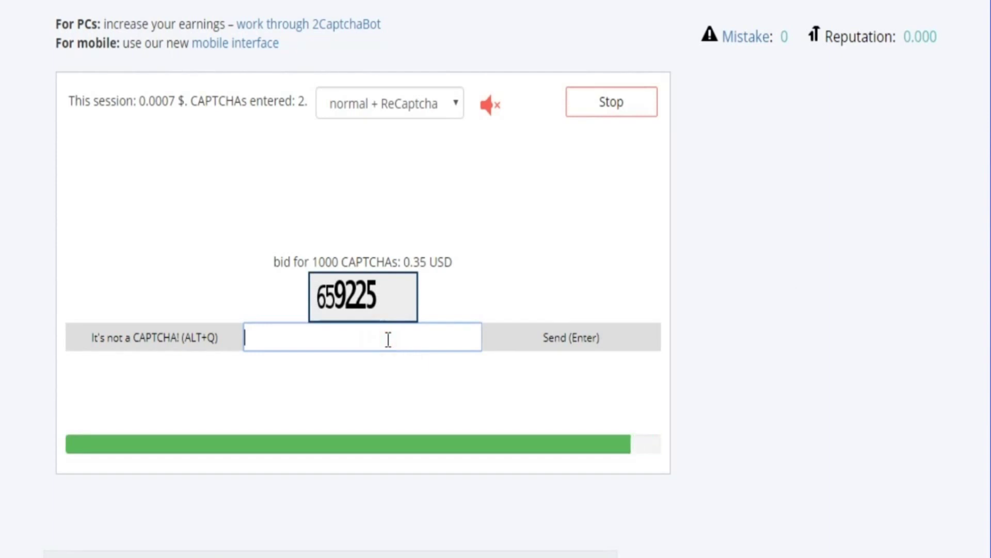
{"action": "type", "text": "659225"}
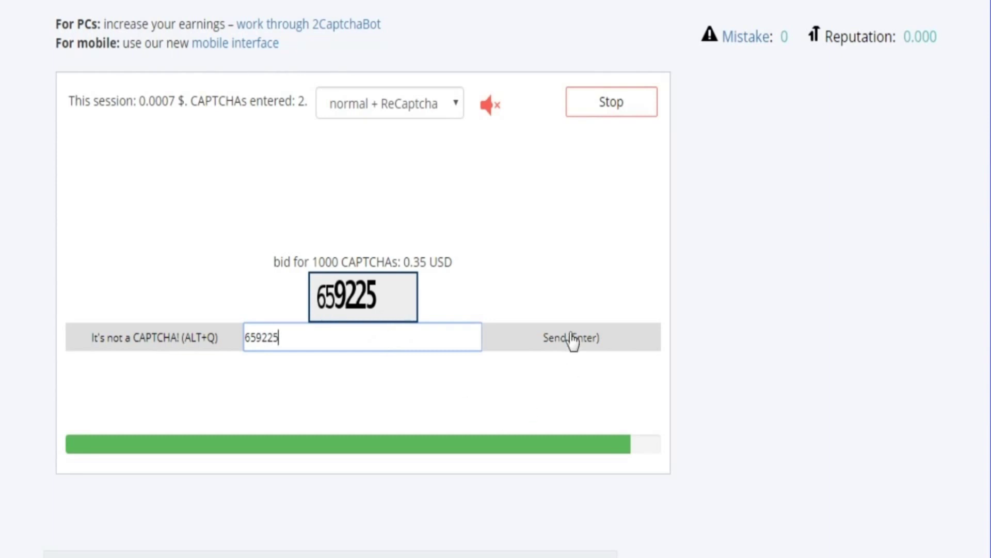
{"action": "left_click", "coordinate": [571, 339]}
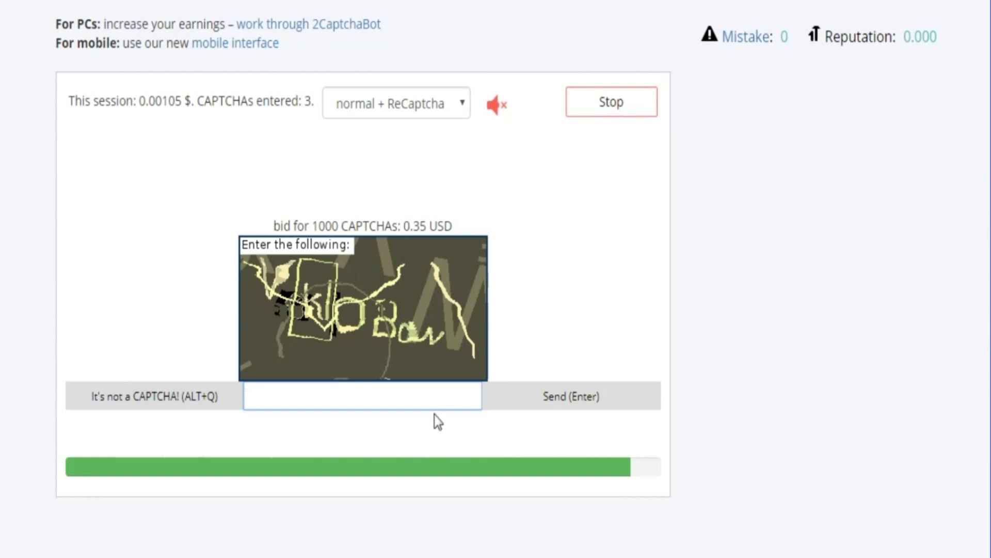
{"action": "left_click", "coordinate": [405, 398]}
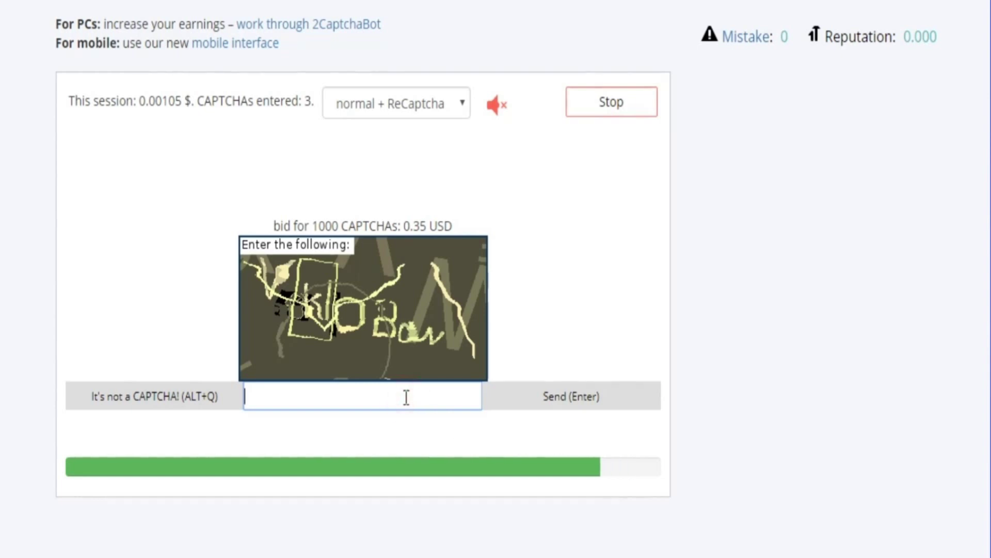
{"action": "type", "text": "v"}
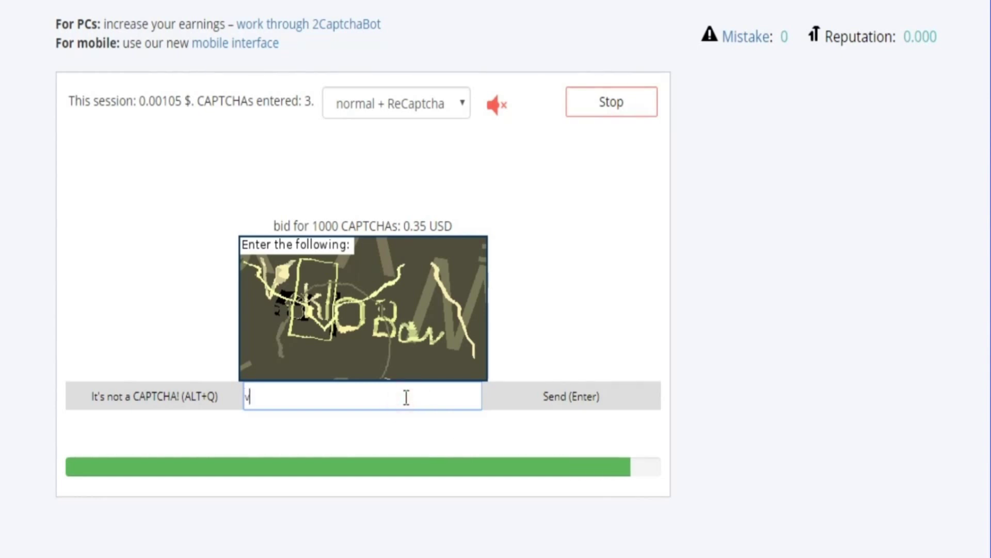
{"action": "type", "text": "kloaow"}
{"action": "left_click", "coordinate": [571, 397]}
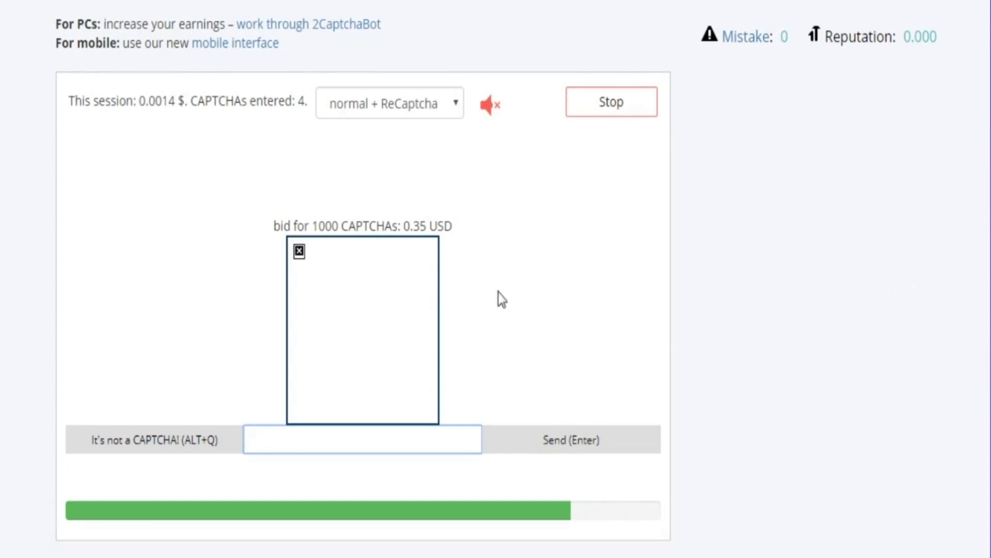
{"action": "left_click", "coordinate": [300, 252]}
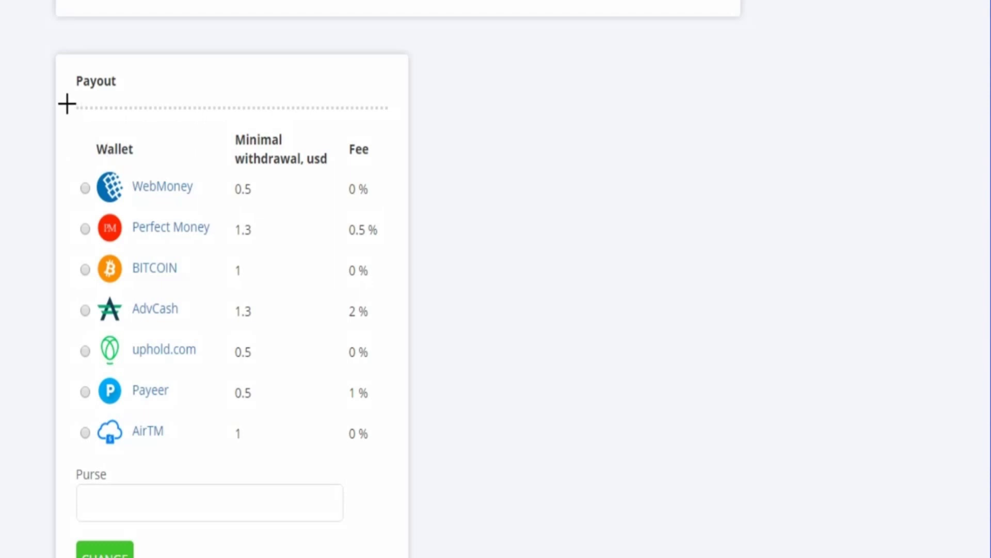
{"action": "mouse_move", "coordinate": [44, 43]}
{"action": "left_mouse_down"}
{"action": "mouse_move", "coordinate": [45, 122]}
{"action": "mouse_move", "coordinate": [100, 504]}
{"action": "mouse_move", "coordinate": [207, 532]}
{"action": "mouse_move", "coordinate": [429, 470]}
{"action": "mouse_move", "coordinate": [420, 468]}
{"action": "left_mouse_up"}
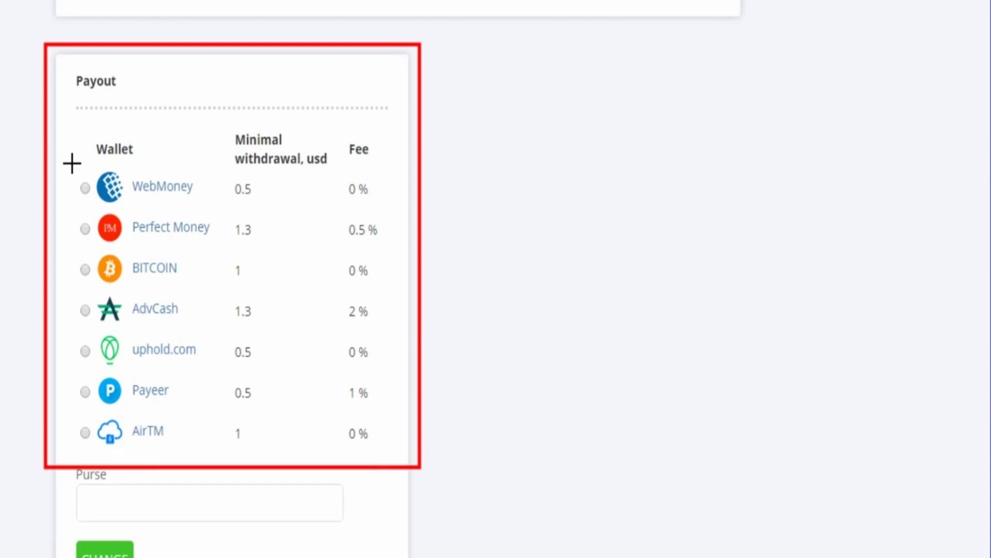
{"action": "mouse_move", "coordinate": [72, 164]}
{"action": "left_mouse_down"}
{"action": "mouse_move", "coordinate": [73, 274]}
{"action": "mouse_move", "coordinate": [106, 411]}
{"action": "mouse_move", "coordinate": [159, 455]}
{"action": "mouse_move", "coordinate": [230, 458]}
{"action": "mouse_move", "coordinate": [219, 460]}
{"action": "left_mouse_up"}
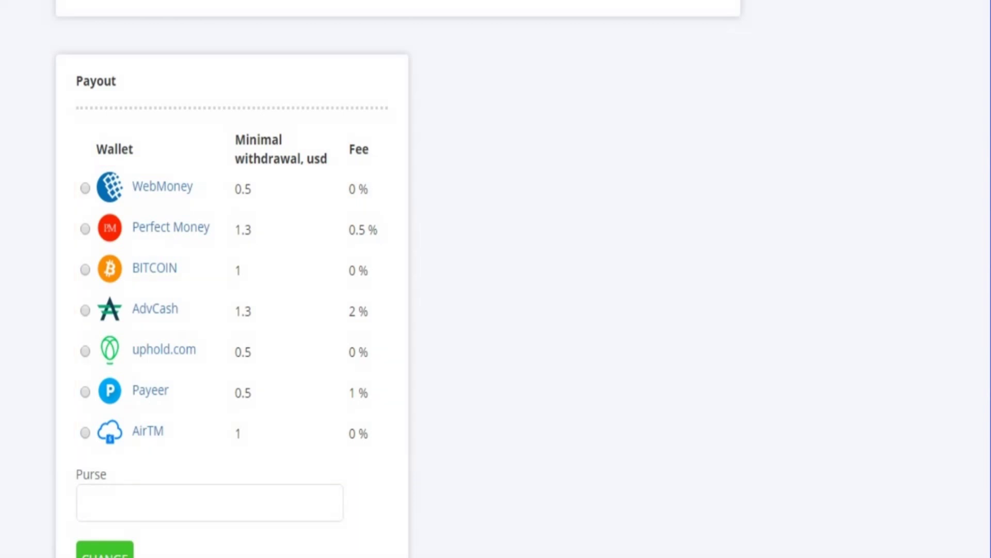
{"action": "scroll", "coordinate": [99, 260], "scroll_direction": "up", "scroll_amount": 5}
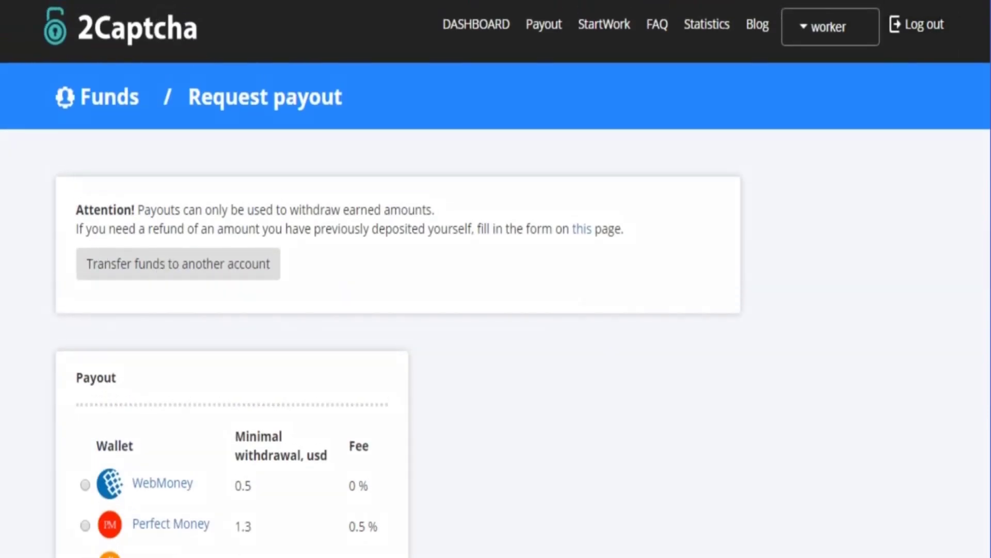
Switch back to the worker role and return to the dashboard showing 0.00140 earned today
{"action": "mouse_move", "coordinate": [57, 191]}
{"action": "left_mouse_down"}
{"action": "mouse_move", "coordinate": [254, 321]}
{"action": "mouse_move", "coordinate": [719, 304]}
{"action": "left_mouse_up"}
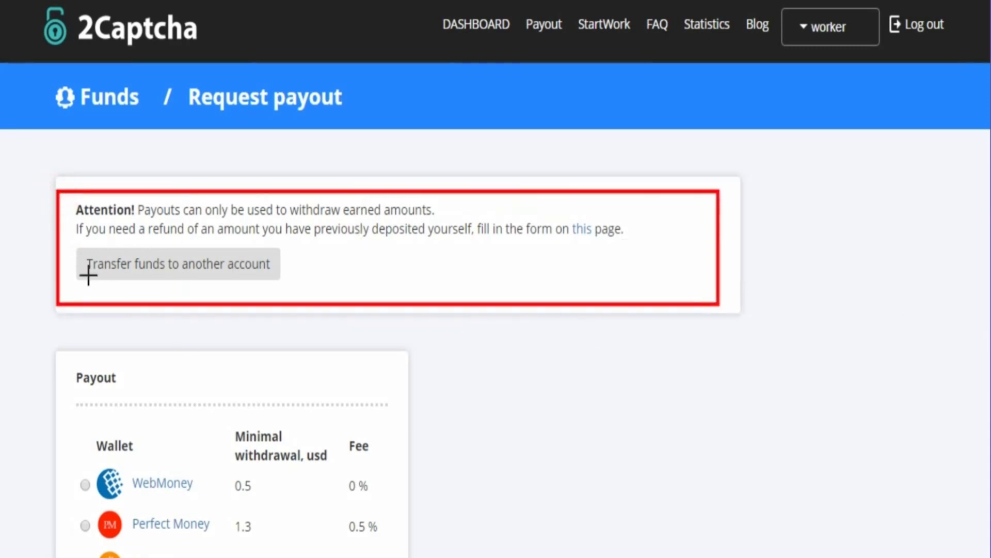
{"action": "mouse_move", "coordinate": [69, 247]}
{"action": "left_mouse_down"}
{"action": "mouse_move", "coordinate": [179, 286]}
{"action": "mouse_move", "coordinate": [296, 287]}
{"action": "left_mouse_up"}
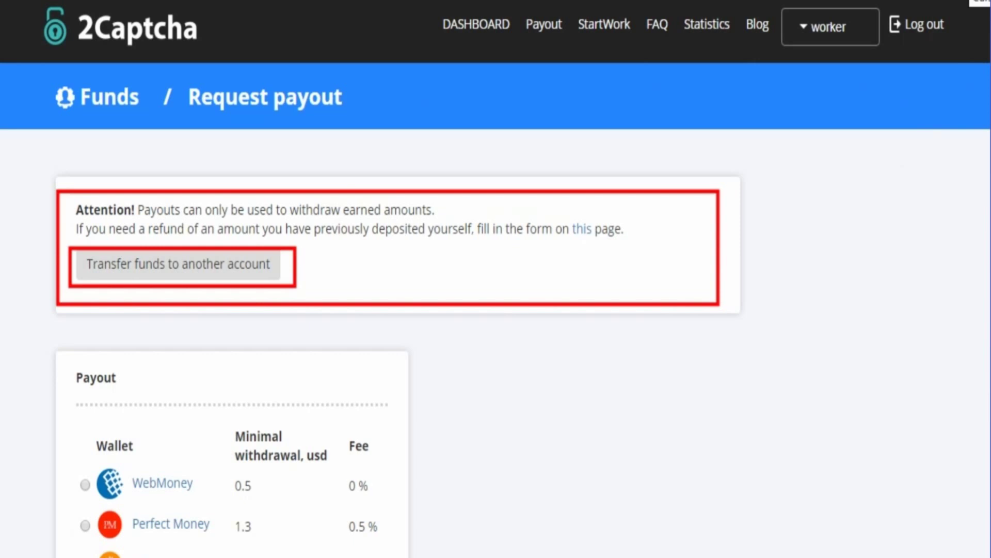
{"action": "key", "text": "Escape"}
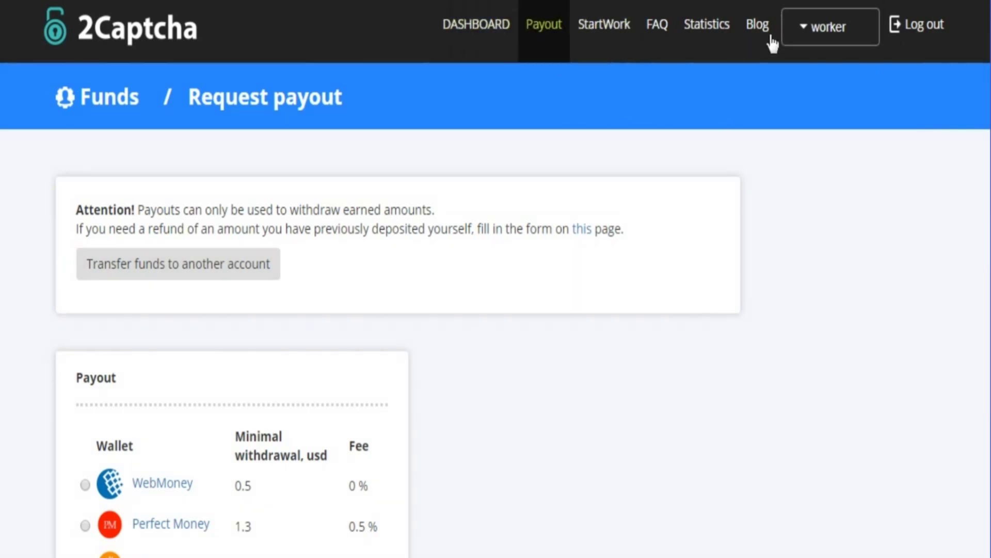
{"action": "left_click", "coordinate": [807, 27]}
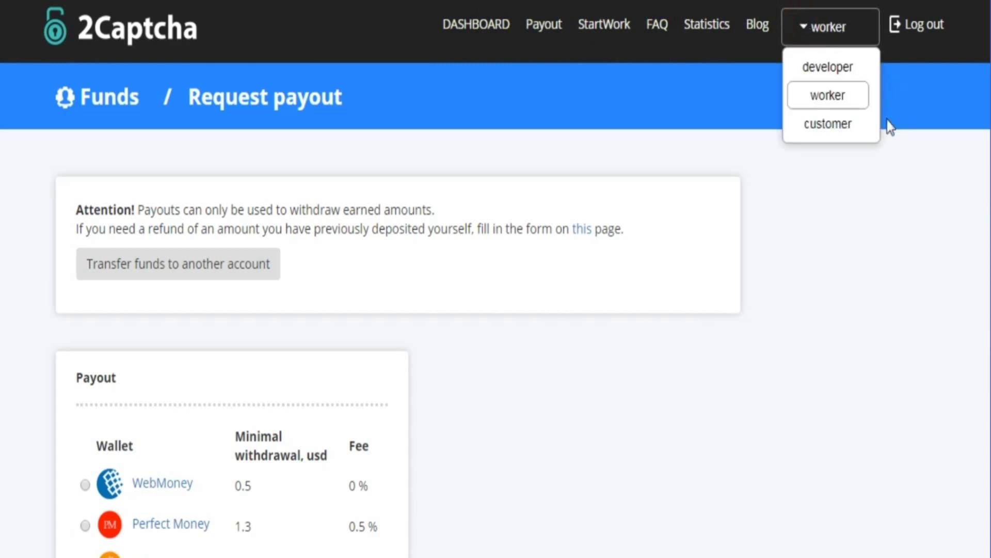
{"action": "left_click", "coordinate": [829, 97]}
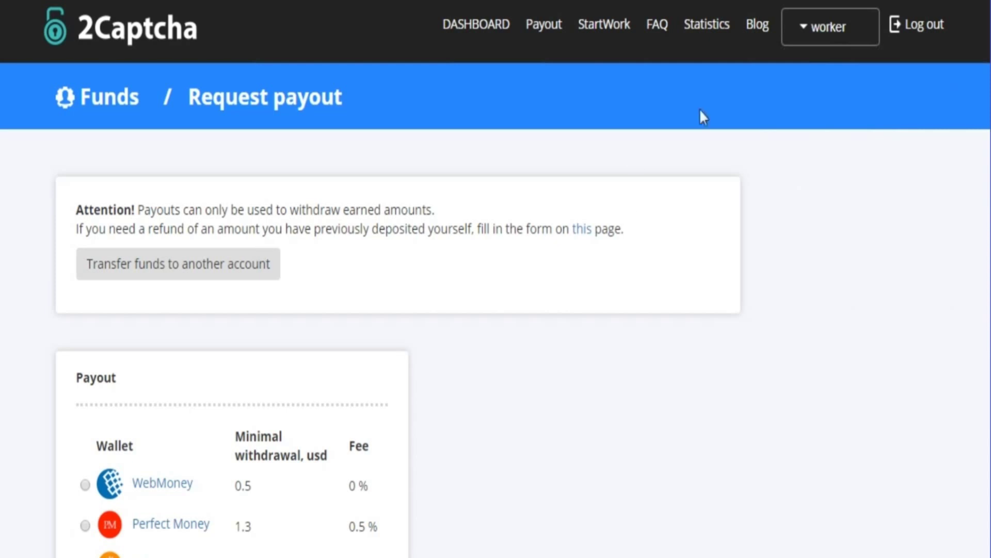
{"action": "left_click", "coordinate": [481, 28]}
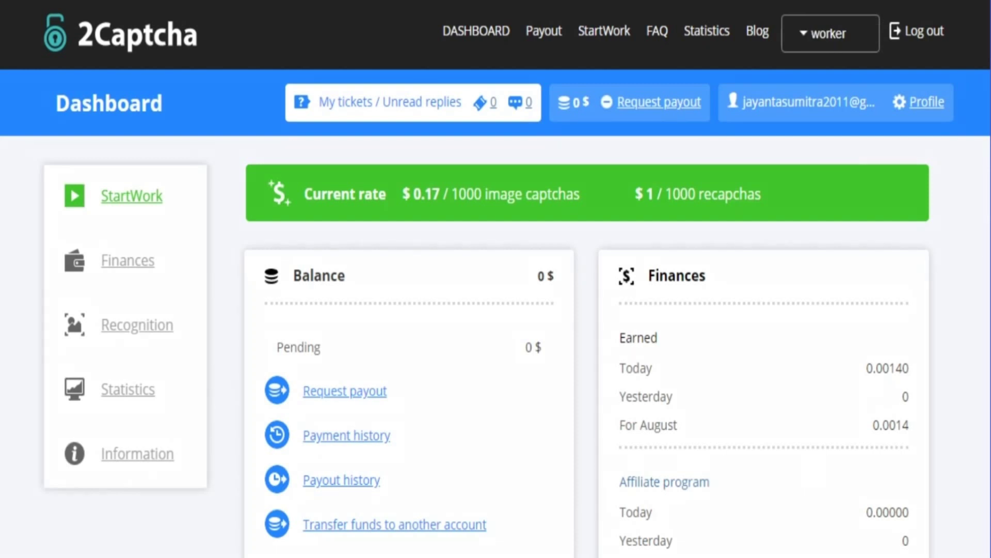
{"action": "left_click_drag", "start_coordinate": [235, 153], "coordinate": [840, 230]}
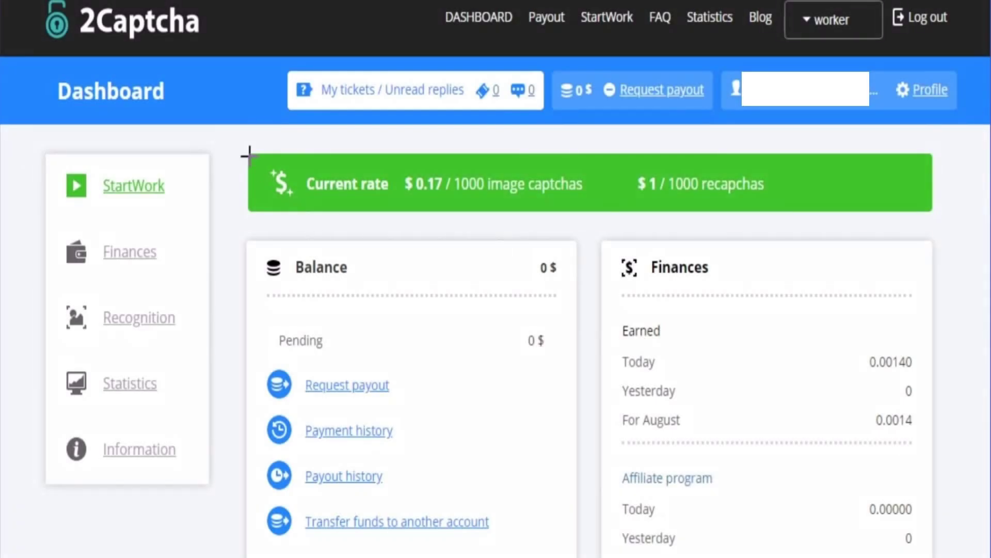
{"action": "left_click_drag", "start_coordinate": [239, 139], "coordinate": [939, 221]}
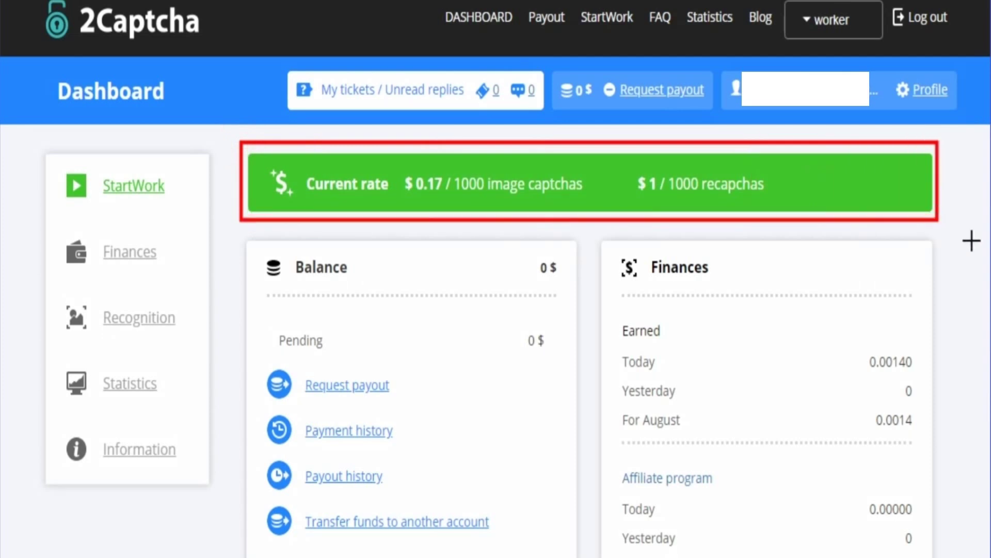
{"action": "mouse_move", "coordinate": [398, 166]}
{"action": "left_mouse_down"}
{"action": "mouse_move", "coordinate": [448, 212]}
{"action": "mouse_move", "coordinate": [599, 212]}
{"action": "mouse_move", "coordinate": [588, 205]}
{"action": "left_mouse_up"}
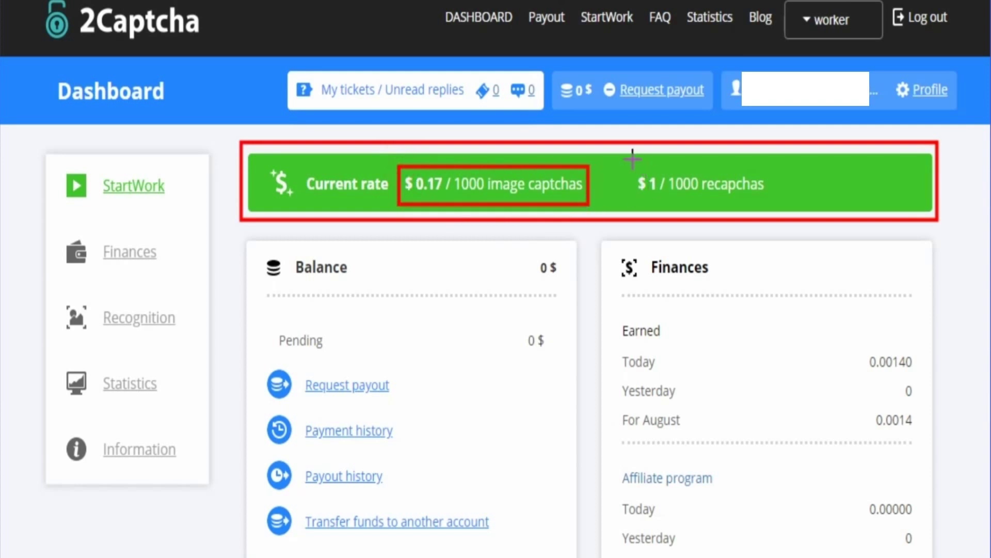
{"action": "mouse_move", "coordinate": [627, 163]}
{"action": "left_mouse_down"}
{"action": "mouse_move", "coordinate": [650, 198]}
{"action": "mouse_move", "coordinate": [778, 211]}
{"action": "left_mouse_up"}
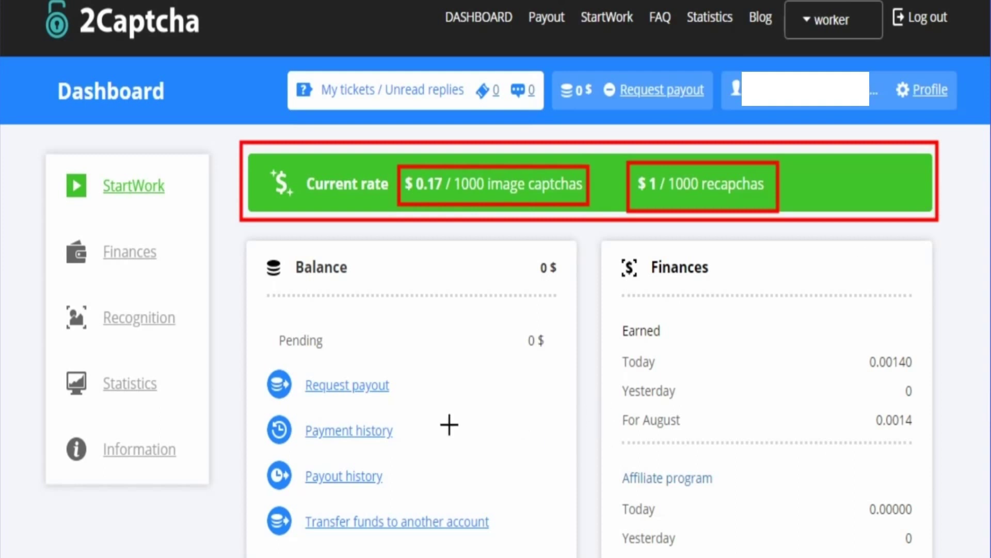
{"action": "left_click_drag", "start_coordinate": [257, 362], "coordinate": [518, 555]}
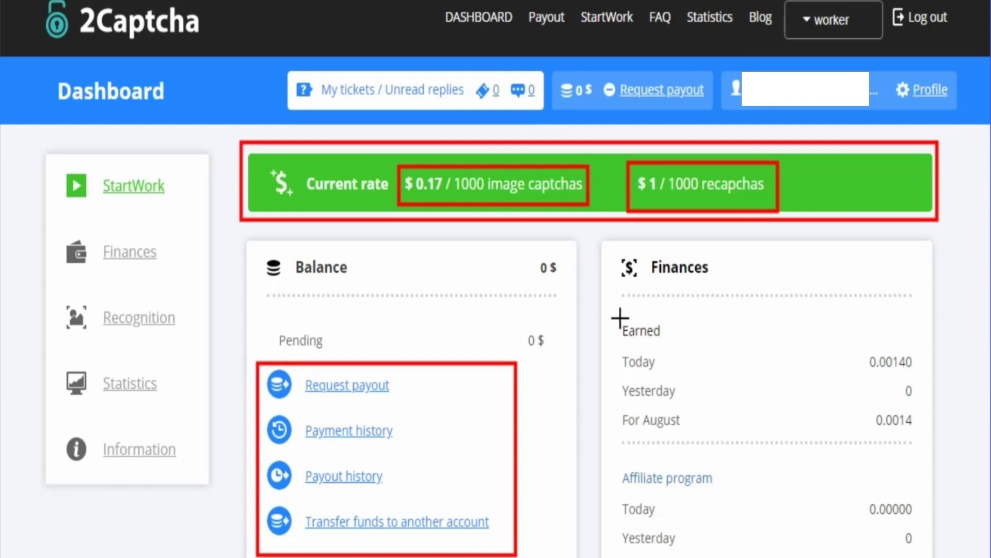
{"action": "mouse_move", "coordinate": [613, 314]}
{"action": "left_mouse_down"}
{"action": "mouse_move", "coordinate": [665, 414]}
{"action": "mouse_move", "coordinate": [819, 449]}
{"action": "mouse_move", "coordinate": [928, 449]}
{"action": "left_mouse_up"}
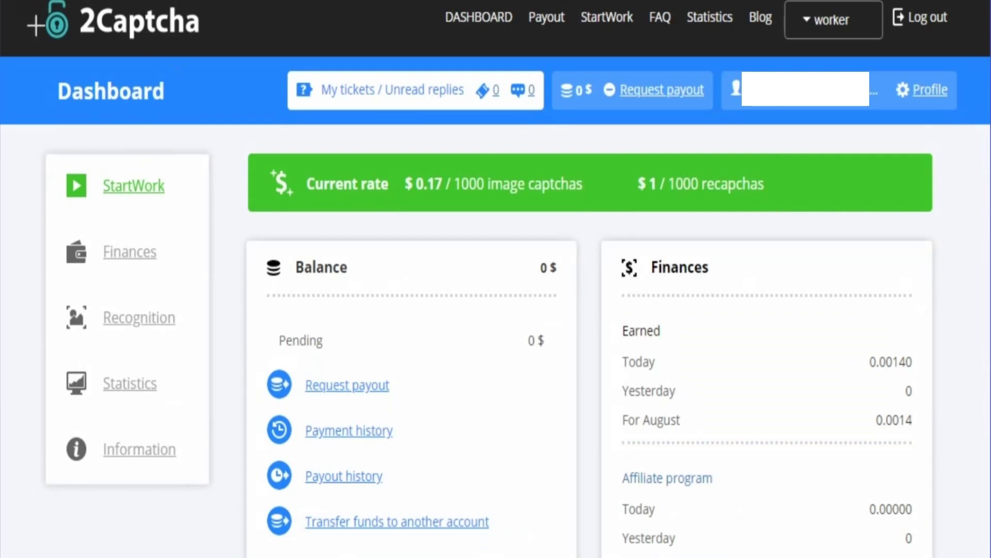
Open the Profile page listing Change E-mail, Change password and two-factor authentication
{"action": "left_click_drag", "start_coordinate": [29, 1], "coordinate": [248, 60]}
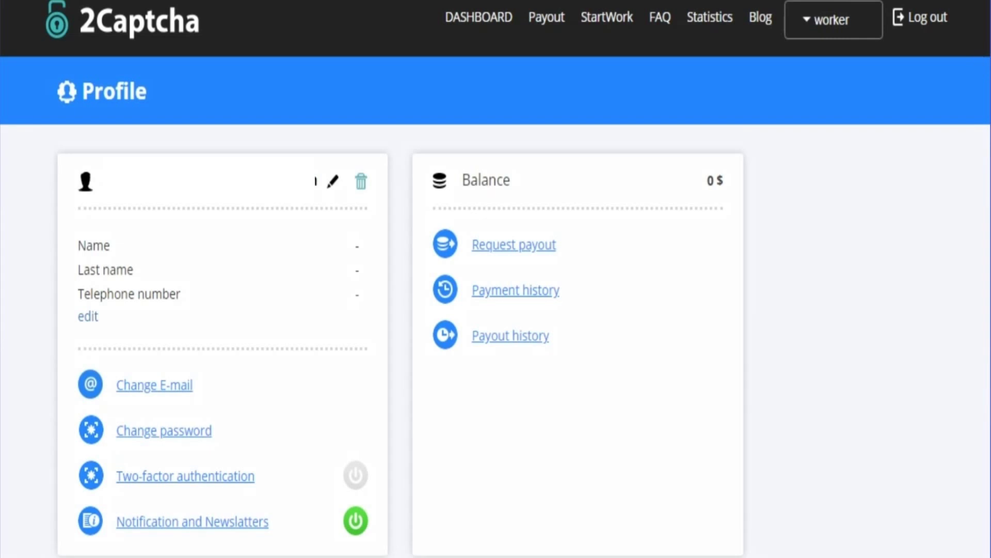
{"action": "mouse_move", "coordinate": [63, 356]}
{"action": "left_mouse_down"}
{"action": "mouse_move", "coordinate": [78, 482]}
{"action": "mouse_move", "coordinate": [333, 552]}
{"action": "mouse_move", "coordinate": [388, 550]}
{"action": "left_mouse_up"}
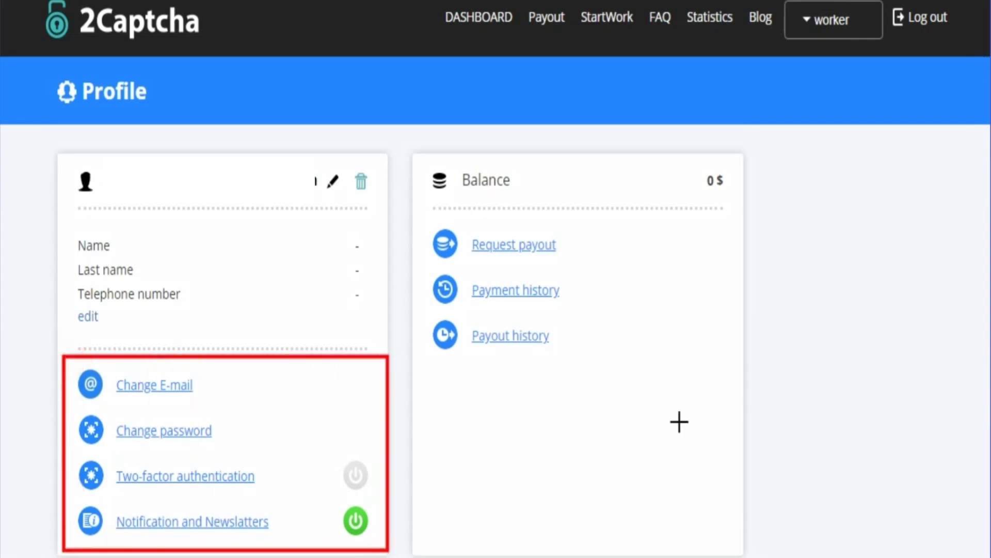